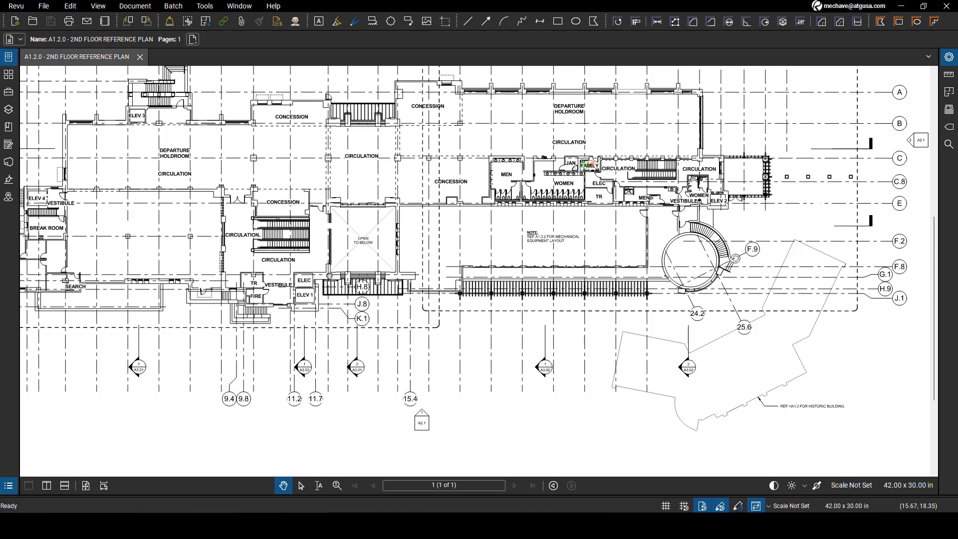
# Step: Cover the ELEV 1 room with the Tile flooring area measurement from the Tool Chest
pyautogui.moveTo(306, 282); pyautogui.dragTo(431, 243)
pyautogui.scroll(9, 418, 272)
pyautogui.scroll(-1, 438, 260)
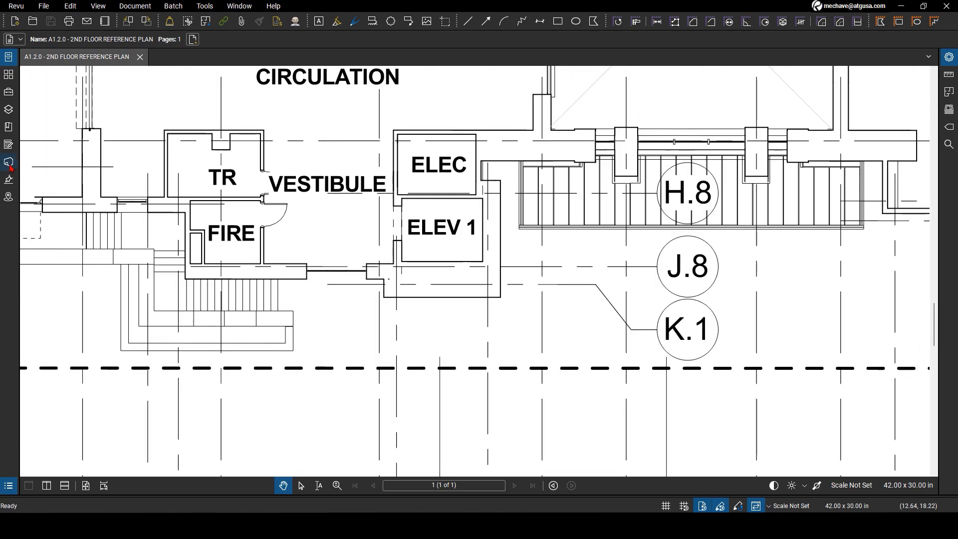
pyautogui.click(9, 92)
pyautogui.scroll(-10, 117, 298)
pyautogui.scroll(4, 118, 298)
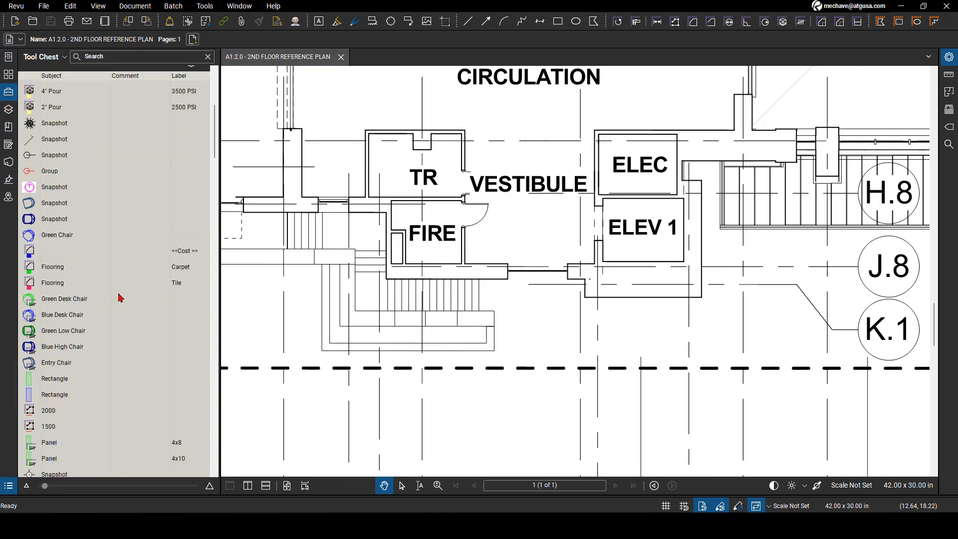
pyautogui.click(74, 284)
pyautogui.moveTo(603, 199); pyautogui.dragTo(684, 262)
pyautogui.click(575, 314)
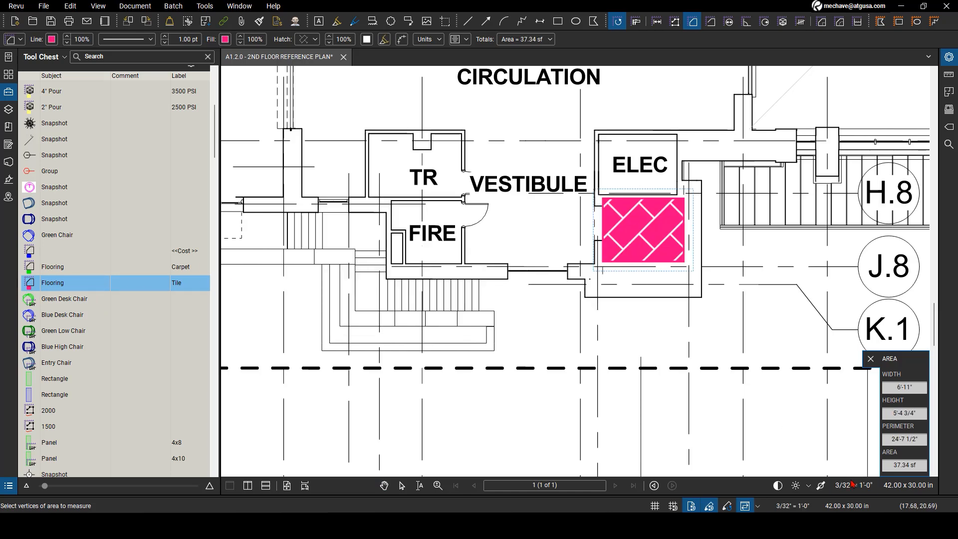
# Step: Set the scale of the current page to the preset 1/16" = 1'-0"
pyautogui.click(853, 484)
pyautogui.click(429, 253)
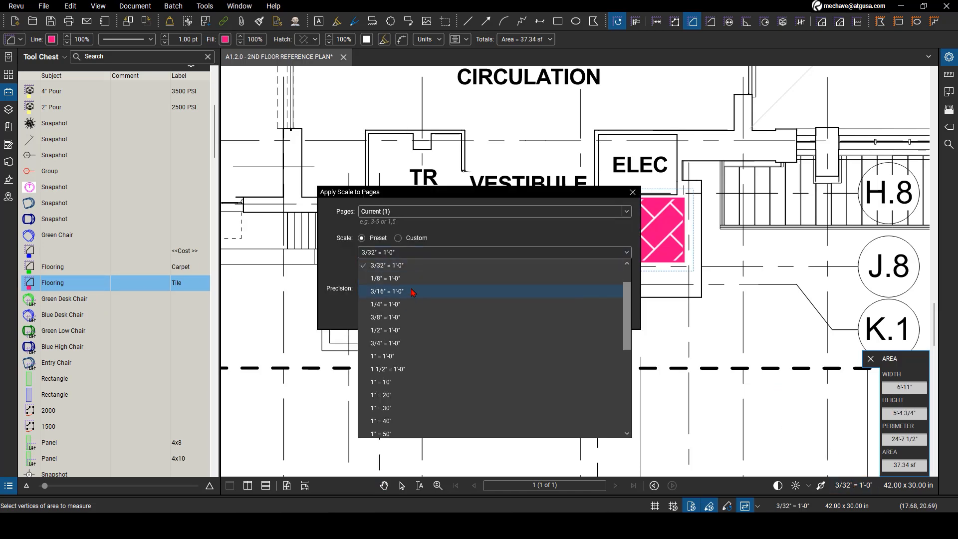
pyautogui.scroll(3, 413, 293)
pyautogui.click(413, 292)
pyautogui.click(574, 314)
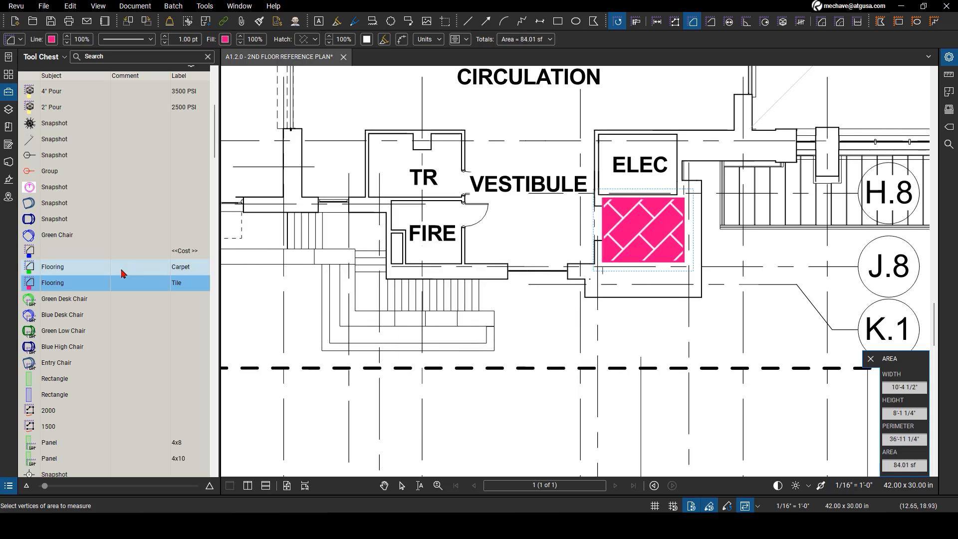
# Step: Cover the ELEC room with the Carpet flooring area measurement
pyautogui.click(126, 273)
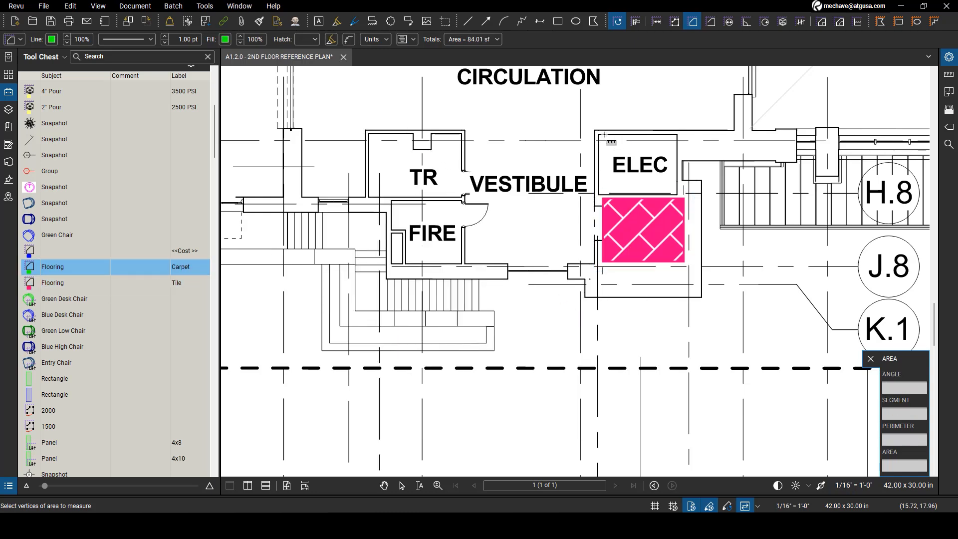
pyautogui.moveTo(599, 134); pyautogui.dragTo(677, 195)
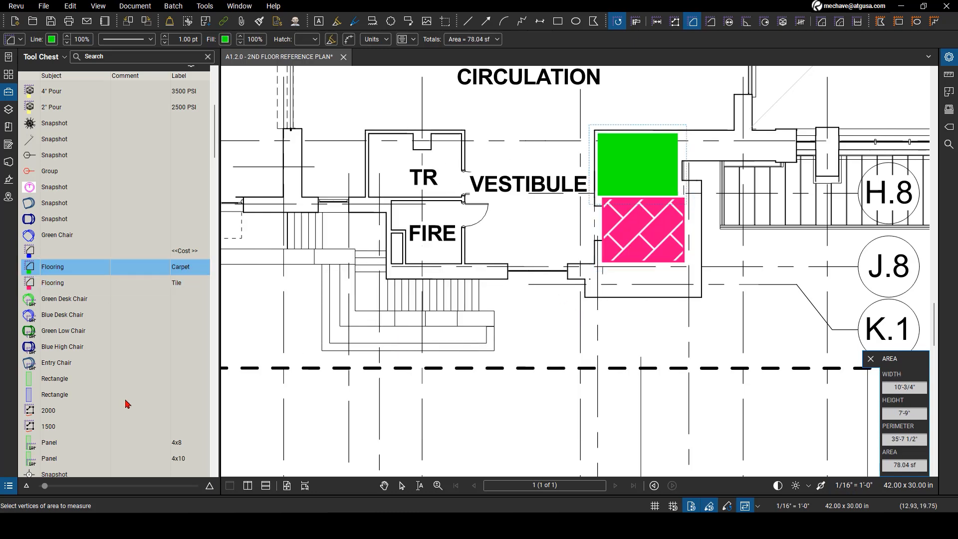
# Step: Open the Markups List and show its Label column
pyautogui.click(8, 486)
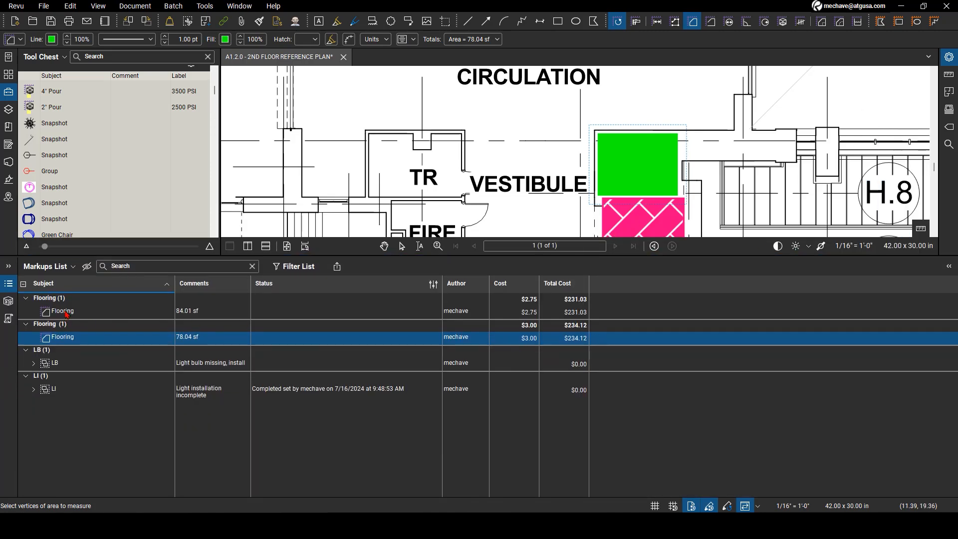
pyautogui.click(54, 269)
pyautogui.moveTo(65, 284)
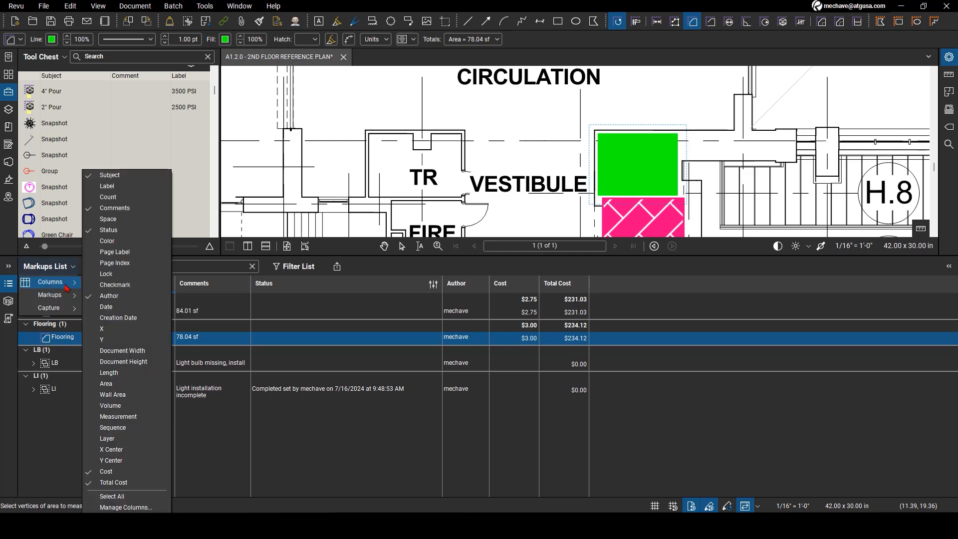
pyautogui.click(107, 186)
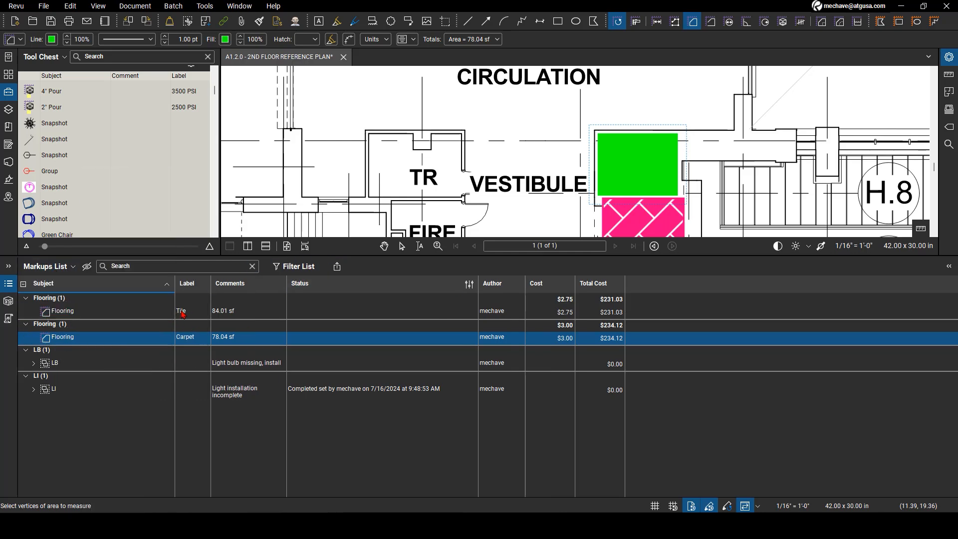
# Step: Check the cost value of the Tile flooring markup and shrink the Markups List to reveal more of the plan
pyautogui.doubleClick(567, 317)
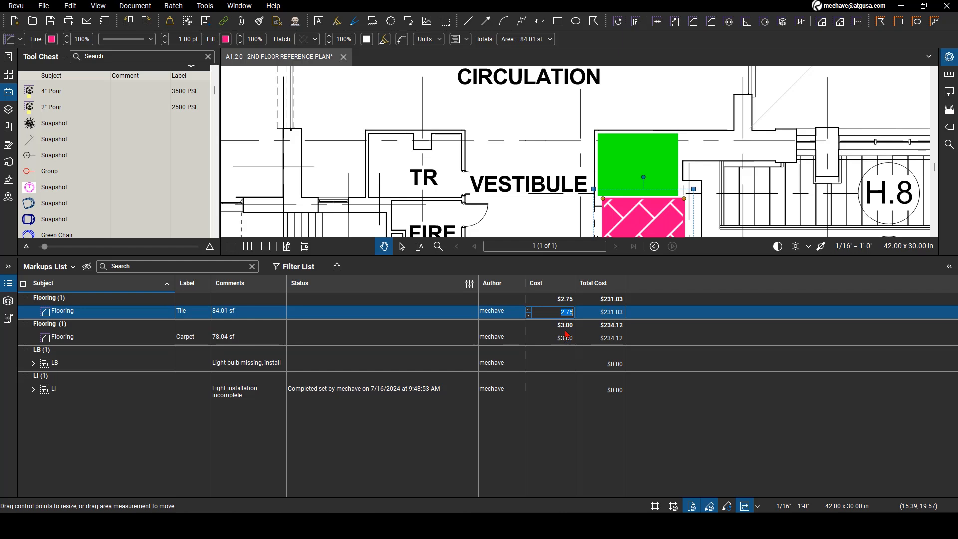
pyautogui.press('Return')
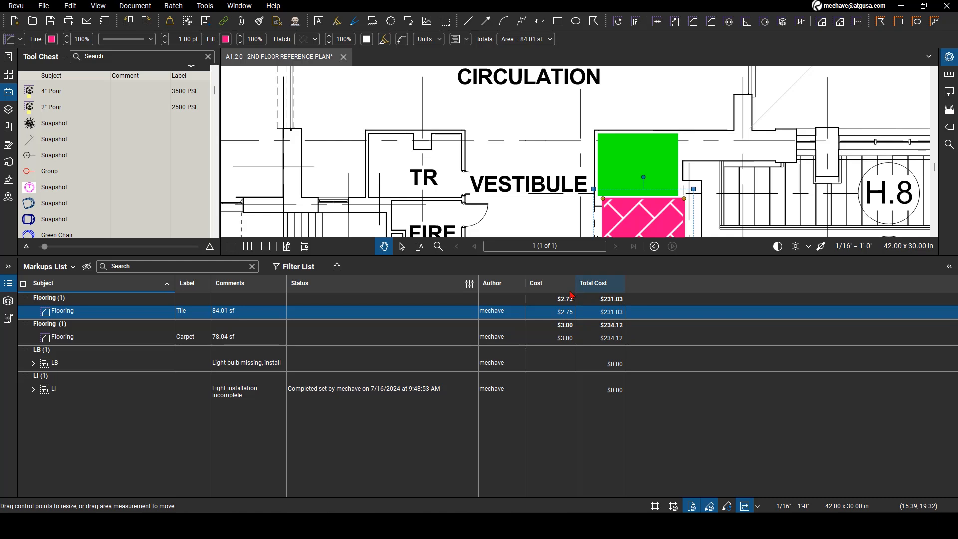
pyautogui.moveTo(562, 263); pyautogui.dragTo(562, 327)
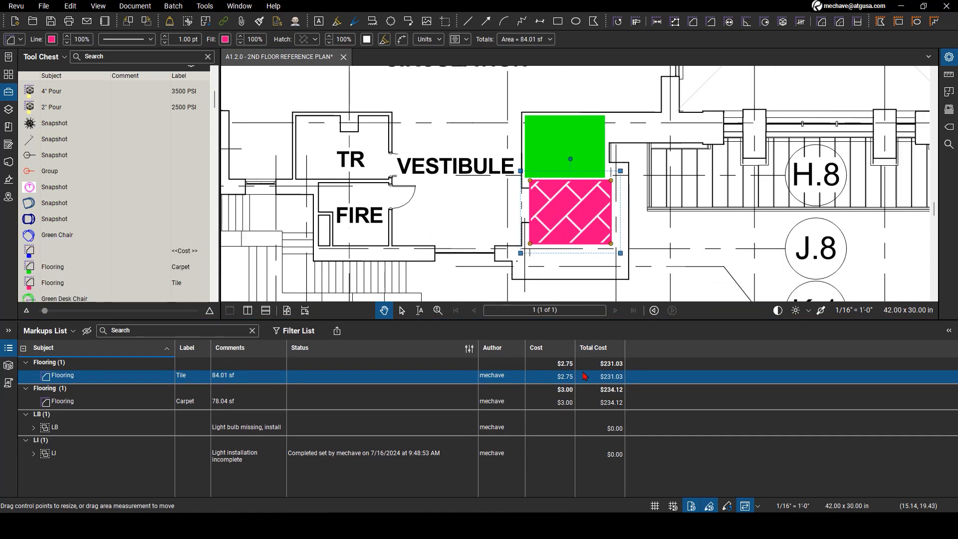
pyautogui.click(100, 273)
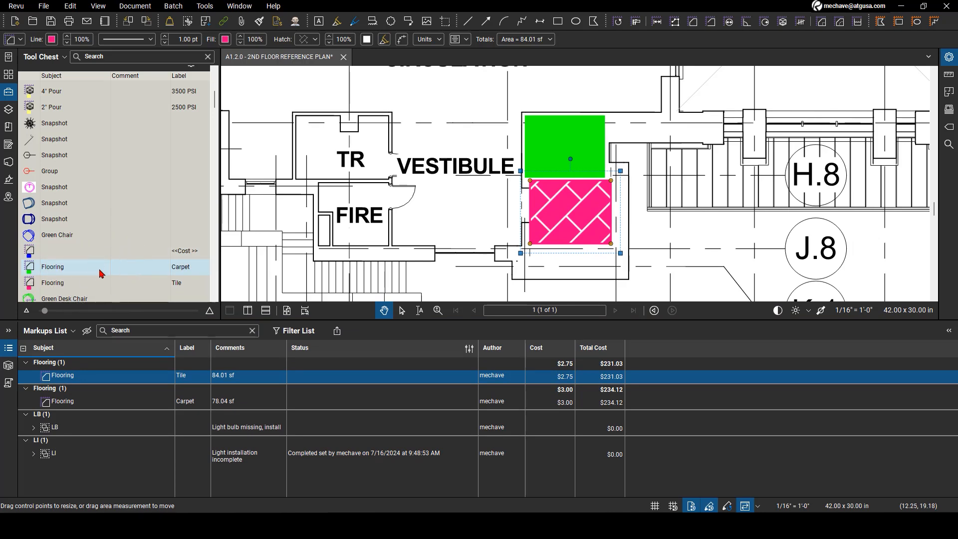
# Step: Delete the custom columns Cost and Total Cost from the Markups List
pyautogui.click(52, 331)
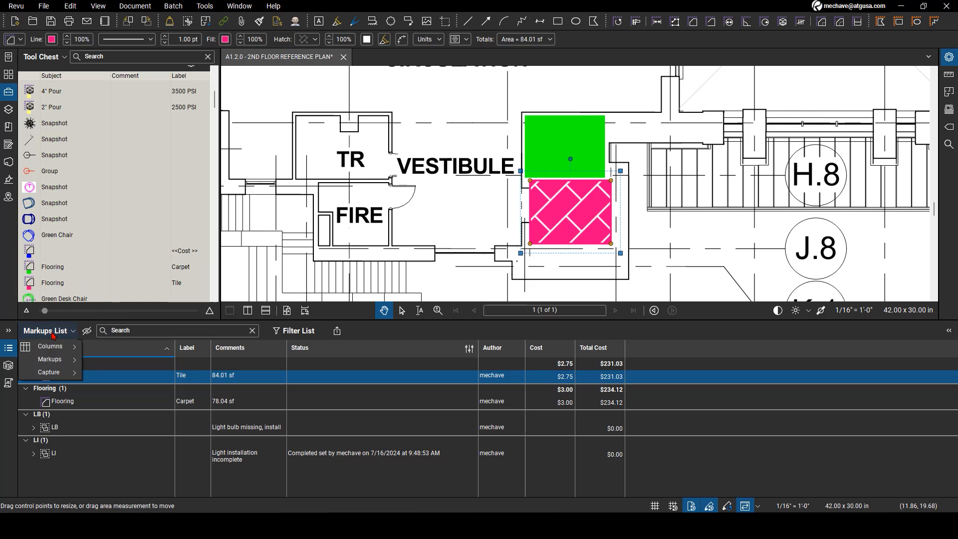
pyautogui.moveTo(55, 347)
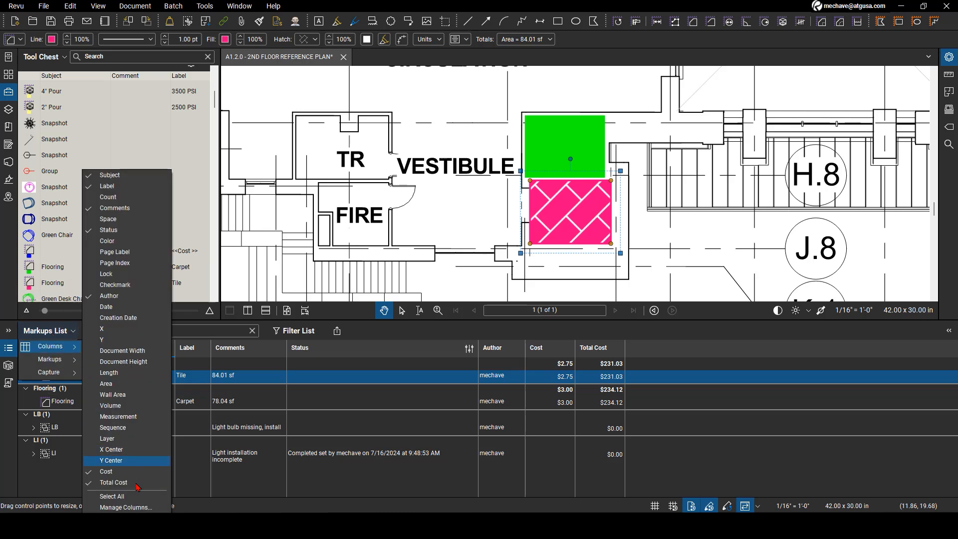
pyautogui.click(139, 509)
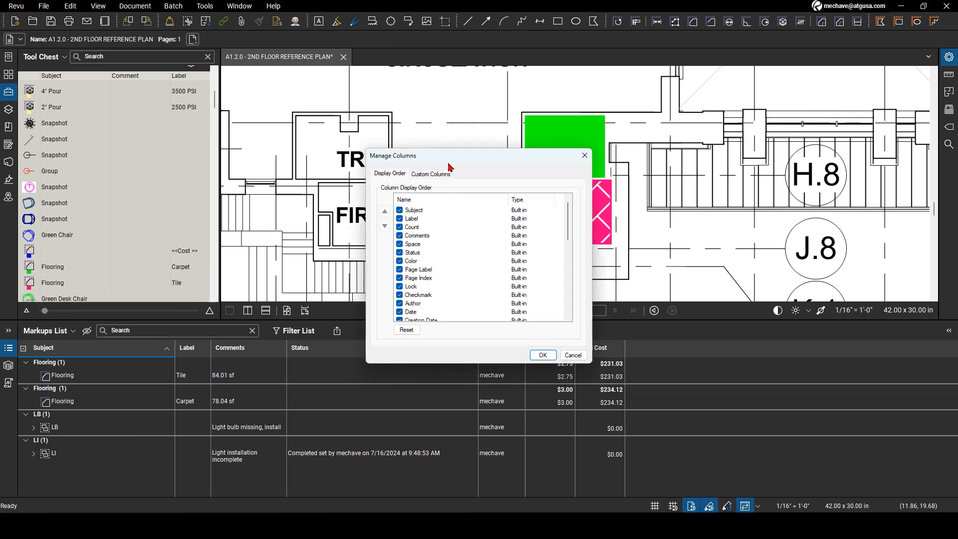
pyautogui.scroll(-10, 407, 200)
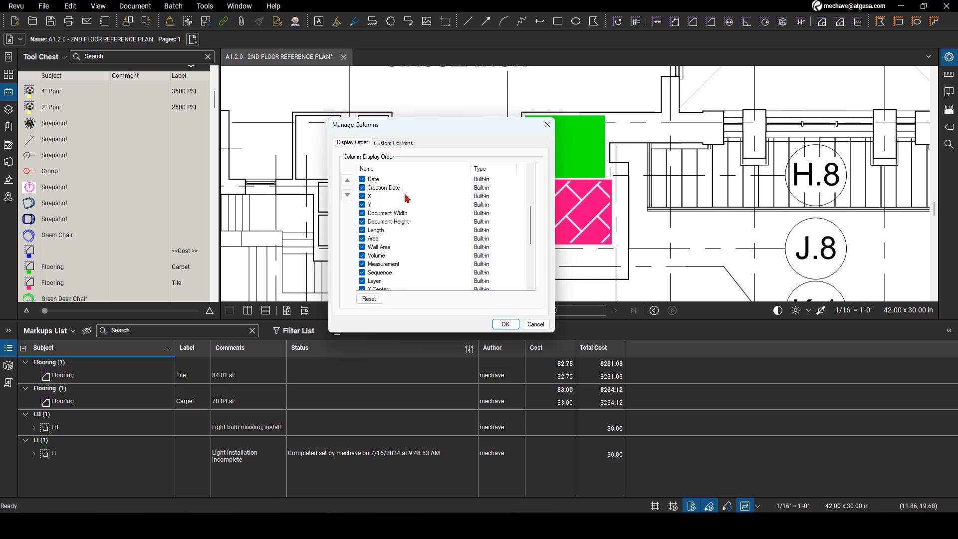
pyautogui.click(392, 144)
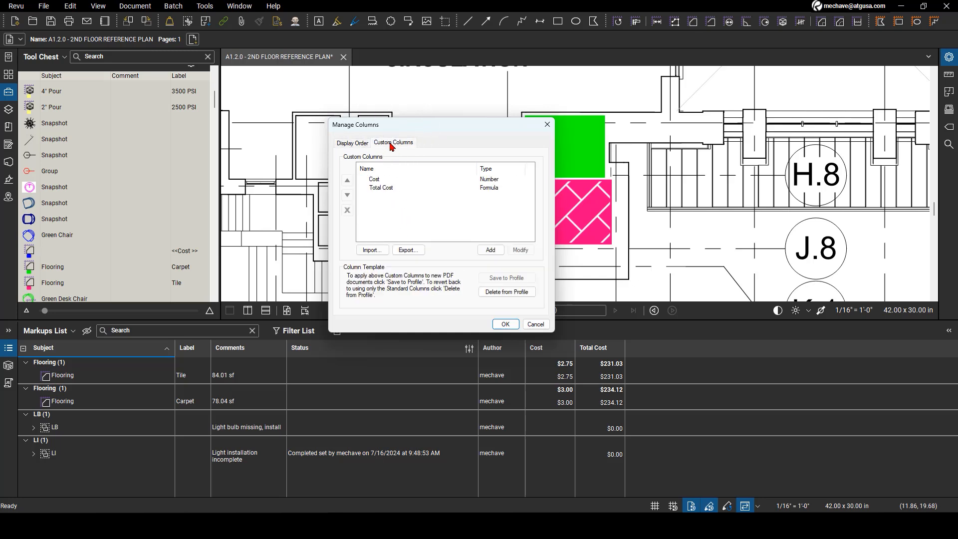
pyautogui.click(395, 180)
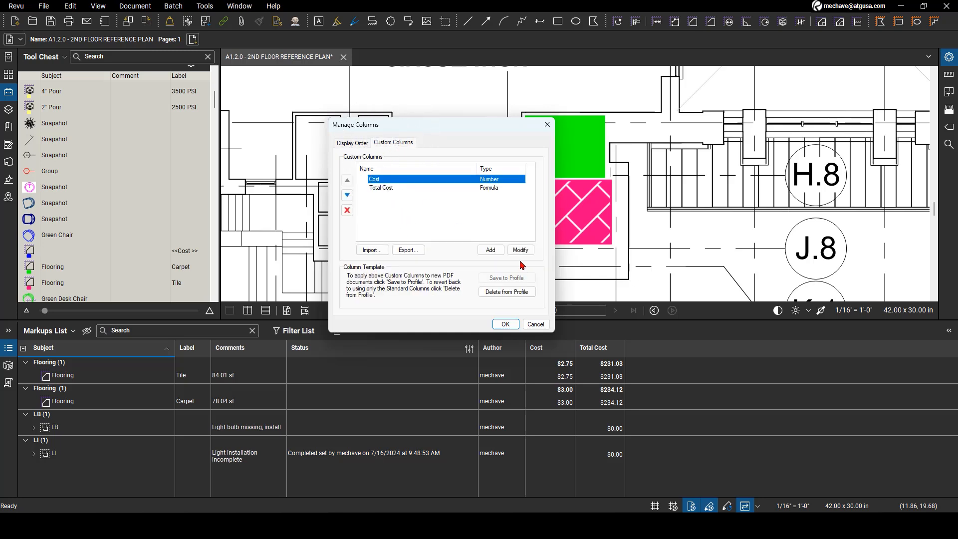
pyautogui.click(347, 210)
pyautogui.click(383, 181)
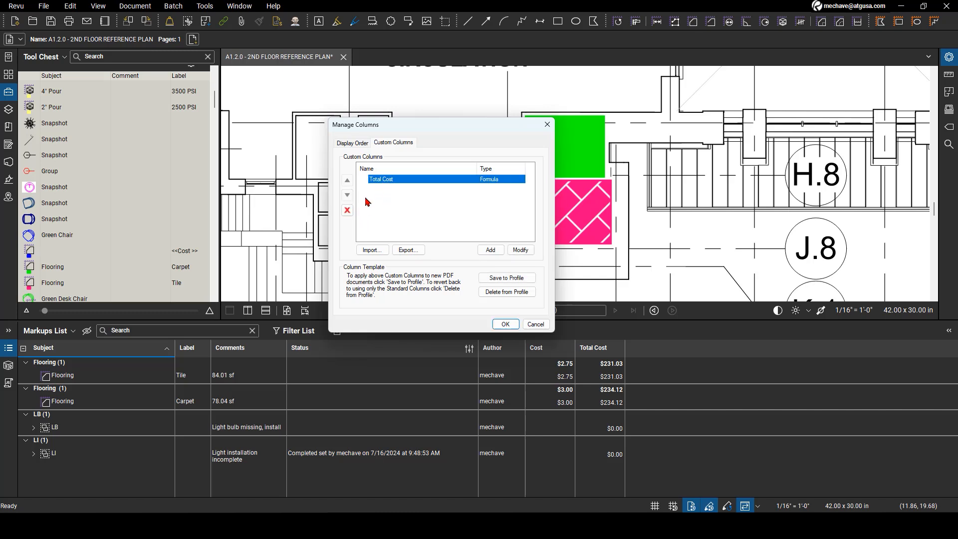
pyautogui.click(347, 210)
pyautogui.click(506, 324)
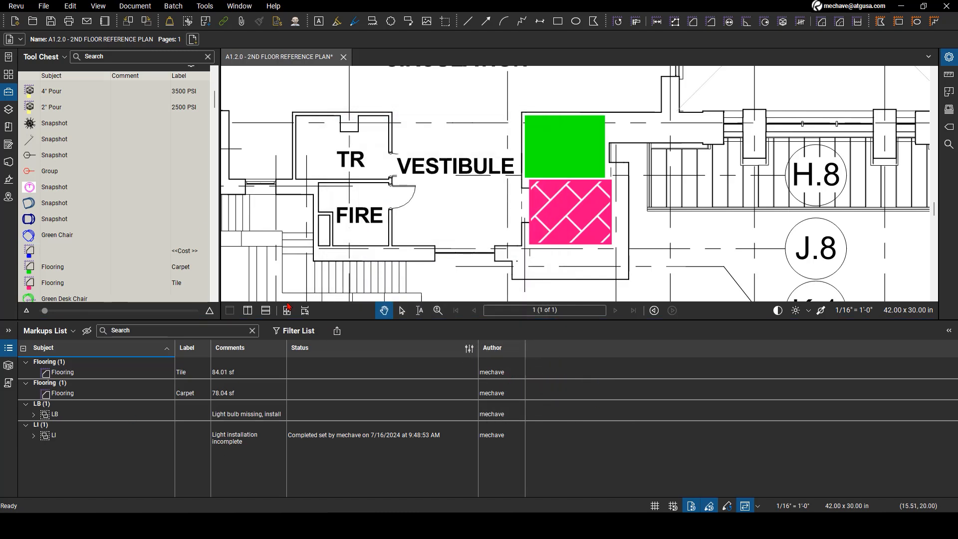
# Step: Examine the Custom section in the properties of the Carpet flooring area tool
pyautogui.click(118, 267)
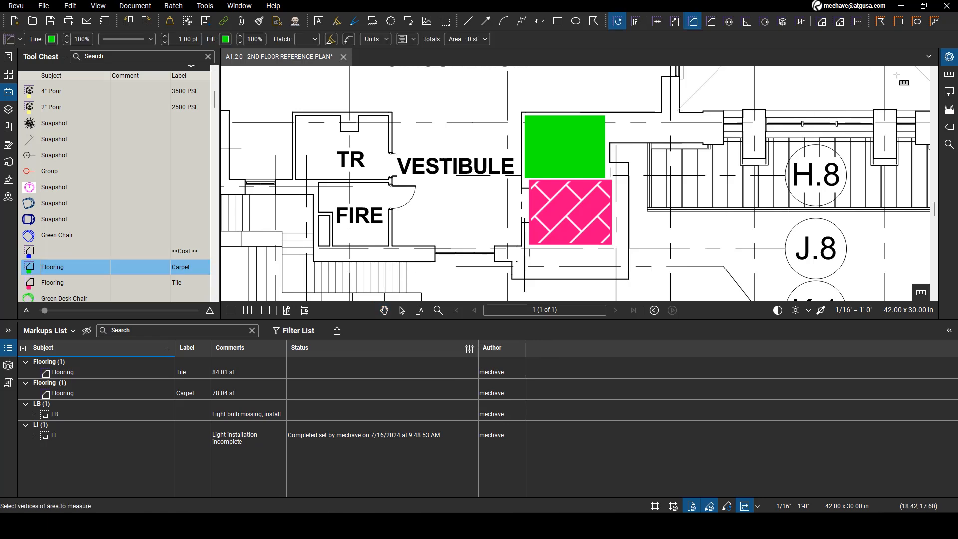
pyautogui.click(949, 56)
pyautogui.scroll(-2, 931, 173)
pyautogui.scroll(-5, 932, 173)
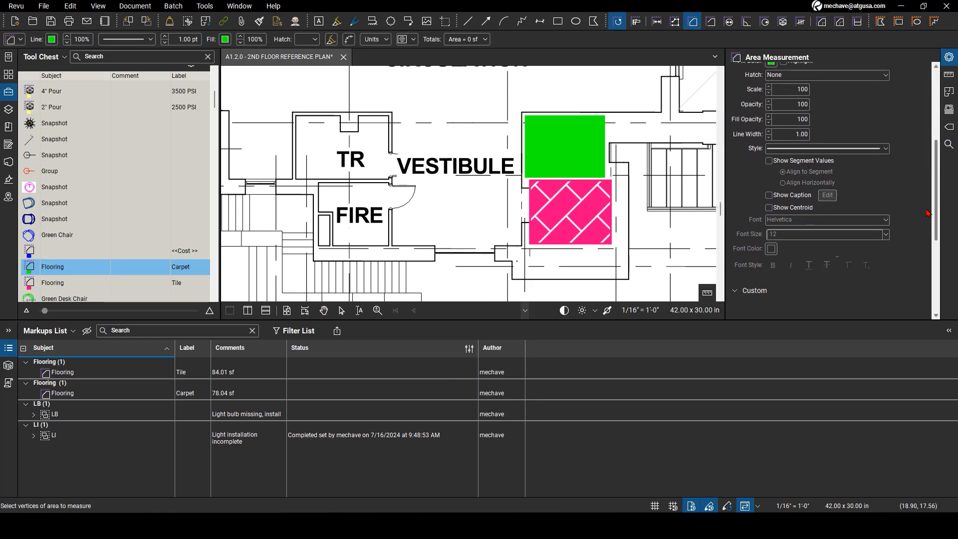
pyautogui.click(766, 193)
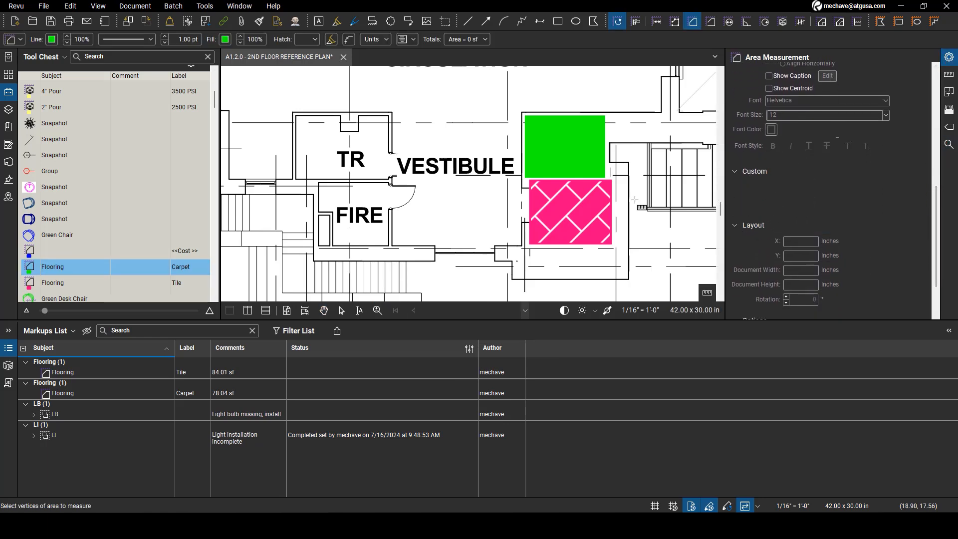
pyautogui.click(950, 57)
# Step: Start a new custom Markups List column named Cost with the type Number
pyautogui.click(73, 331)
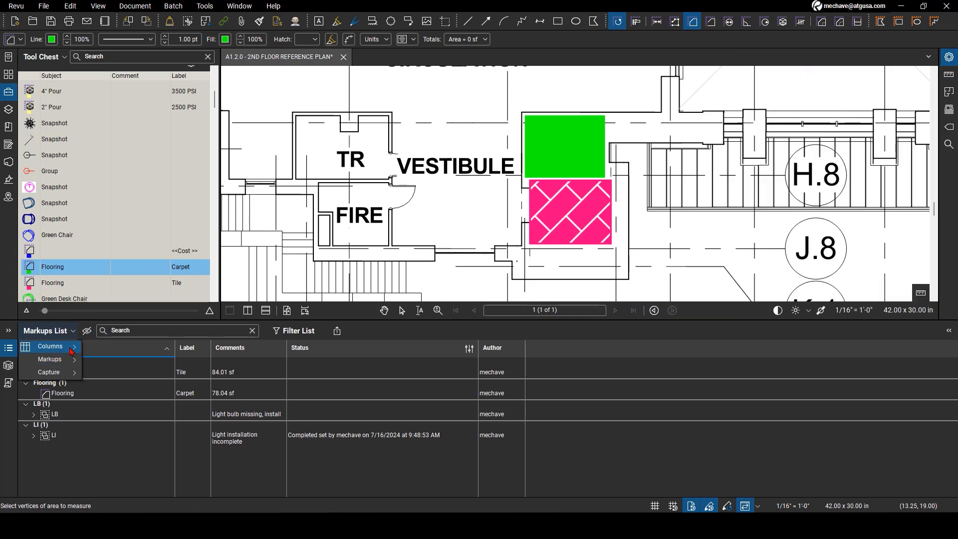
pyautogui.moveTo(73, 349)
pyautogui.click(131, 509)
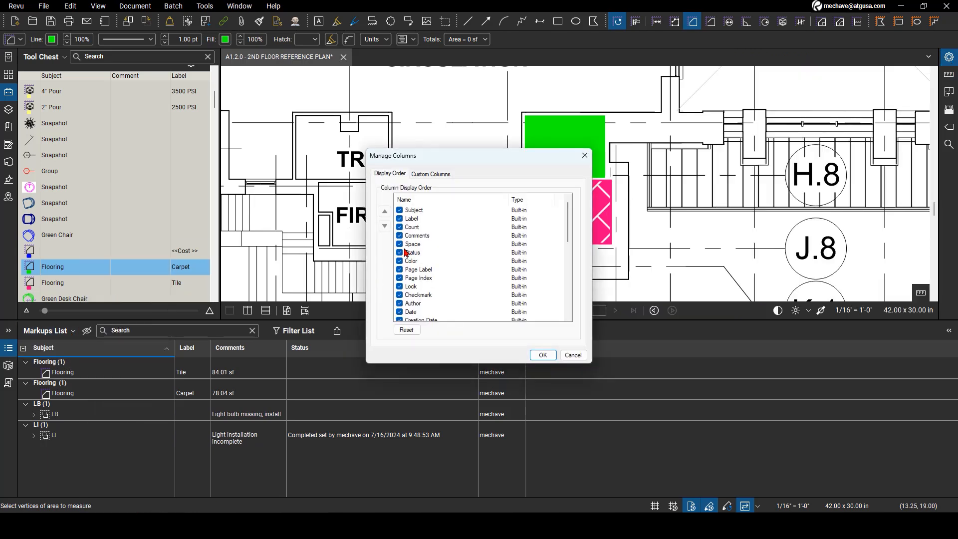
pyautogui.click(432, 174)
pyautogui.click(526, 281)
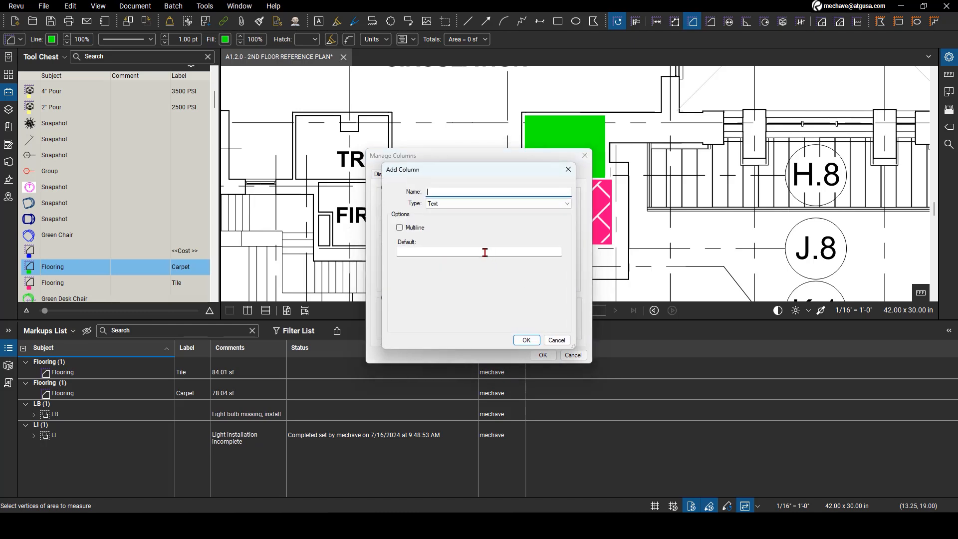
pyautogui.write('Cost')
pyautogui.click(499, 205)
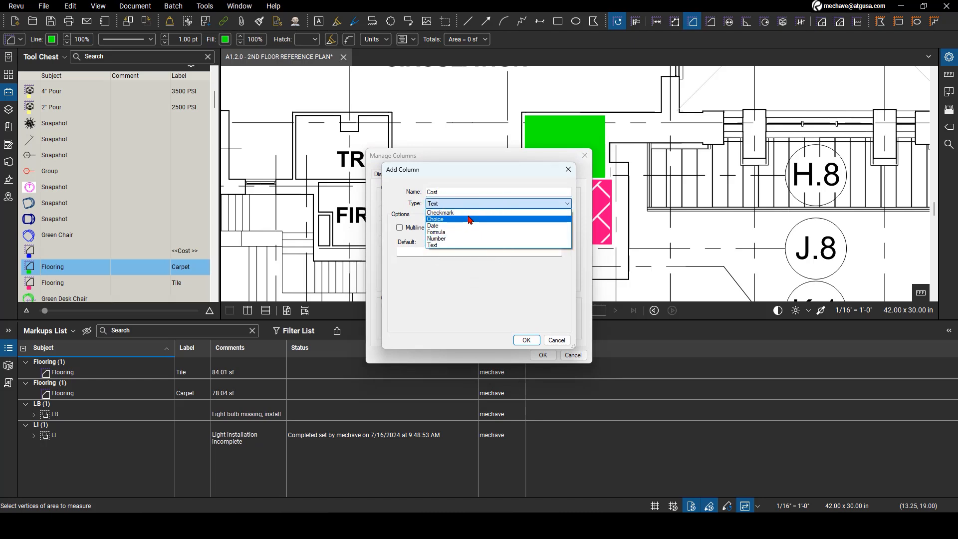
pyautogui.click(448, 239)
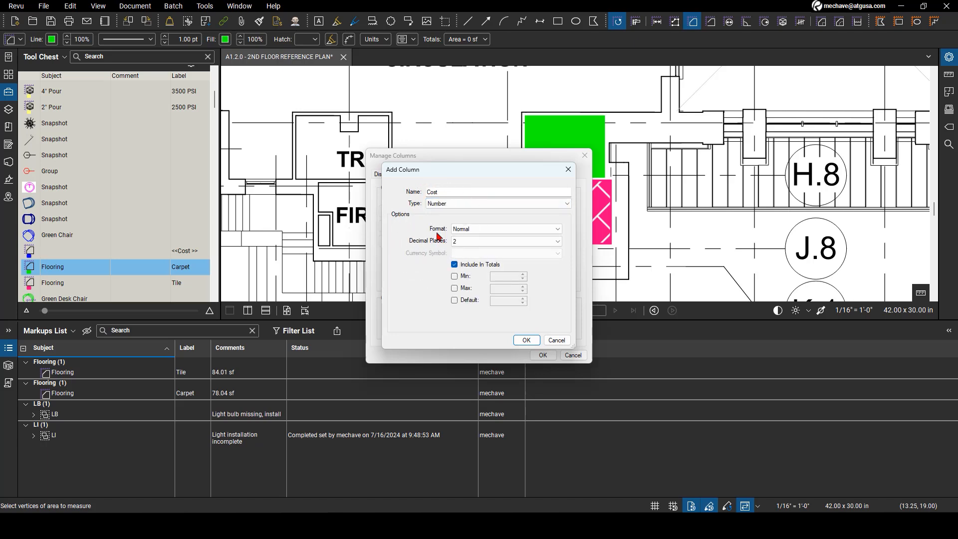
# Step: Set the Cost column's format to Currency with the Dollar ($) symbol
pyautogui.click(464, 232)
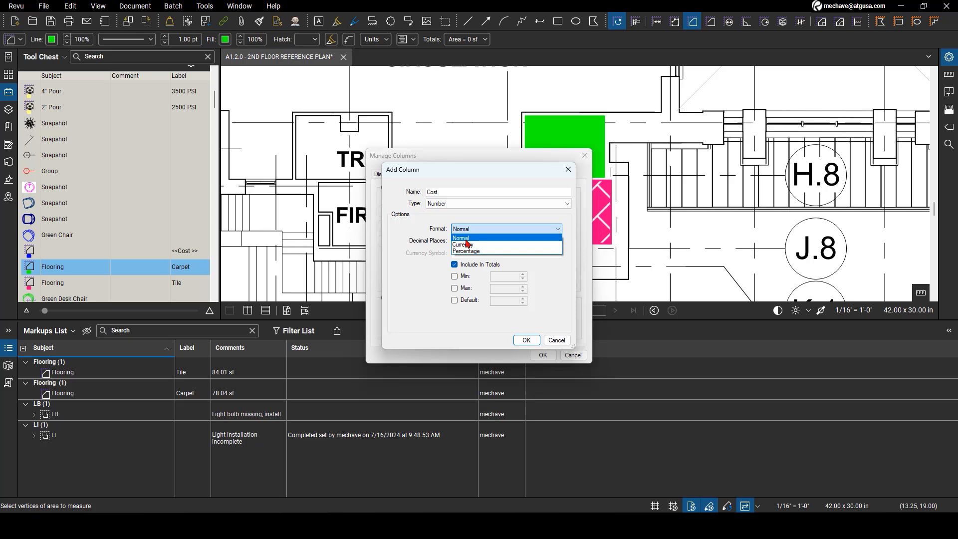
pyautogui.click(466, 240)
pyautogui.click(466, 232)
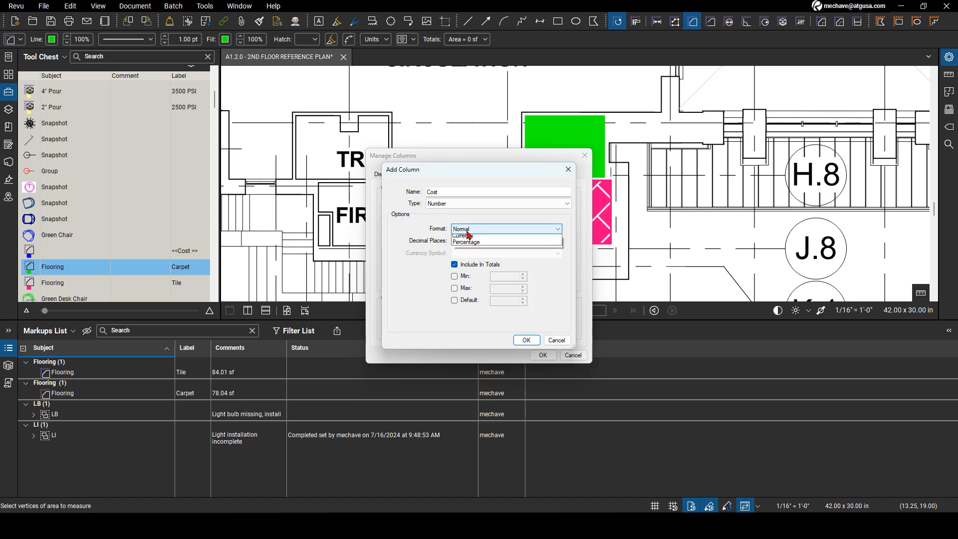
pyautogui.click(468, 245)
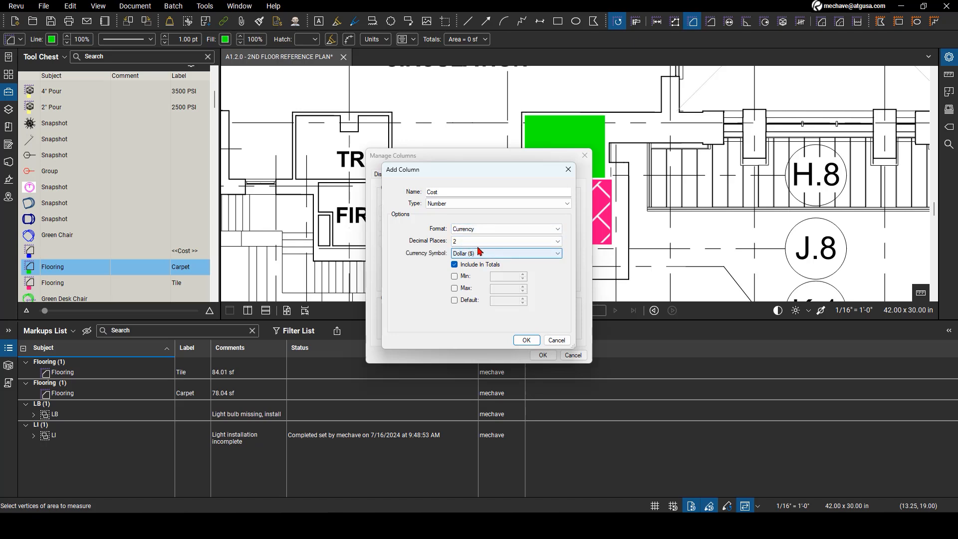
pyautogui.click(464, 254)
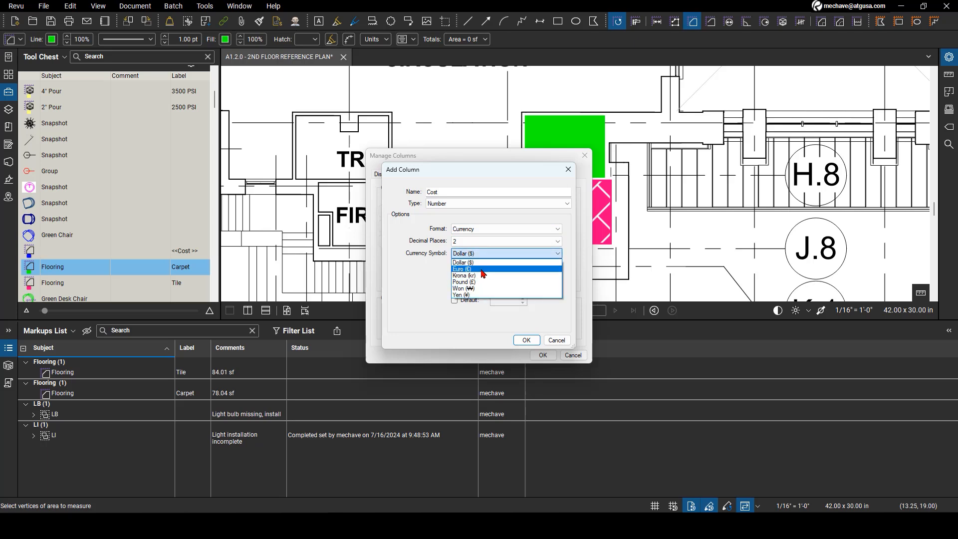
pyautogui.click(436, 270)
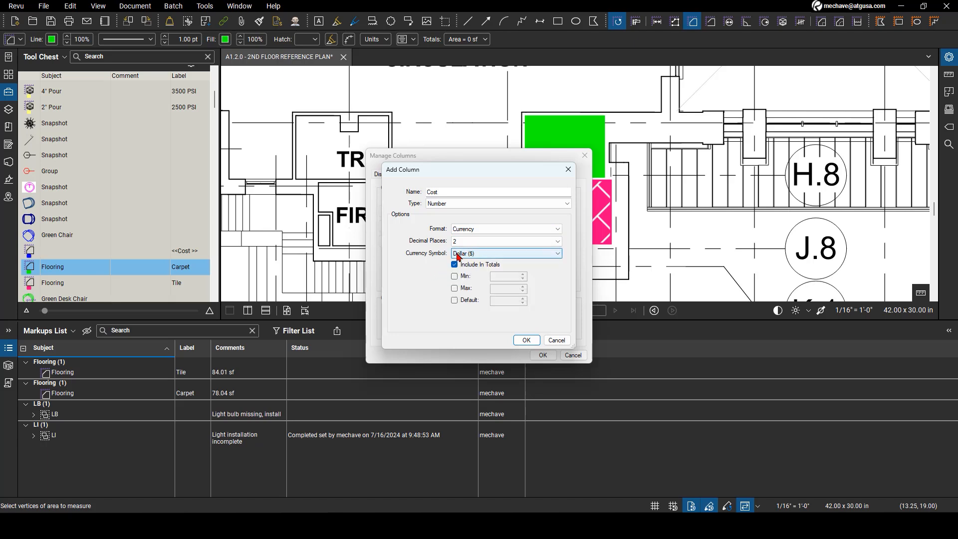
# Step: Confirm the Cost column and start another custom column named Total Cost with the type Formula
pyautogui.click(527, 341)
pyautogui.click(524, 282)
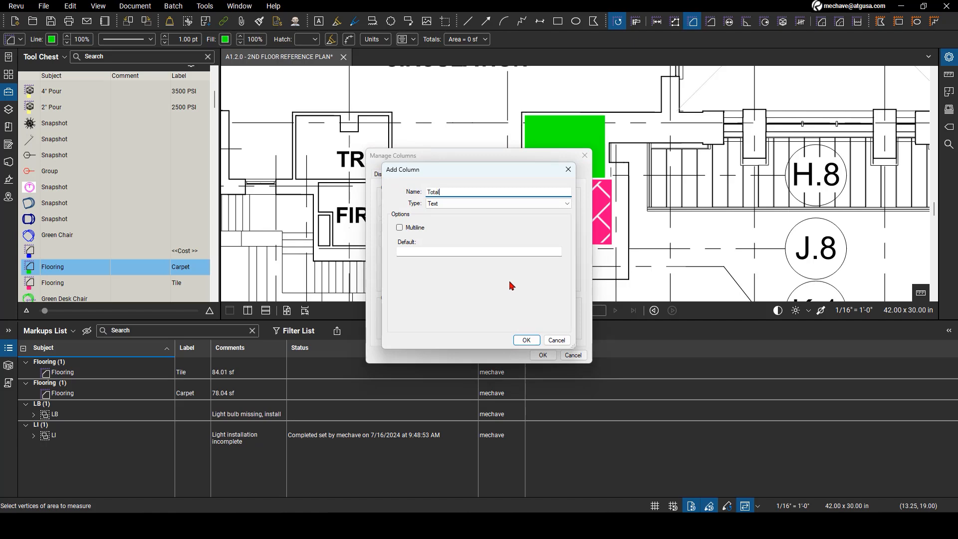
pyautogui.click(462, 203)
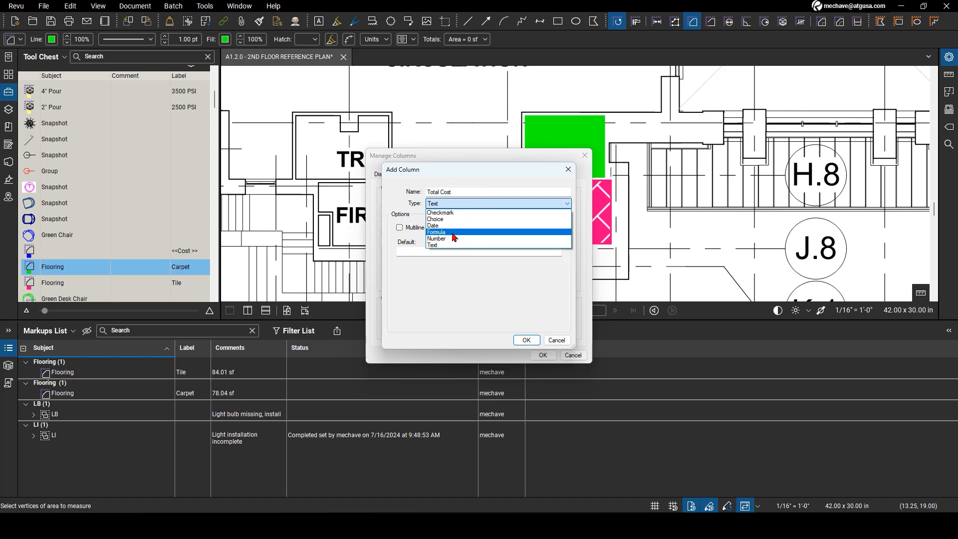
pyautogui.click(454, 232)
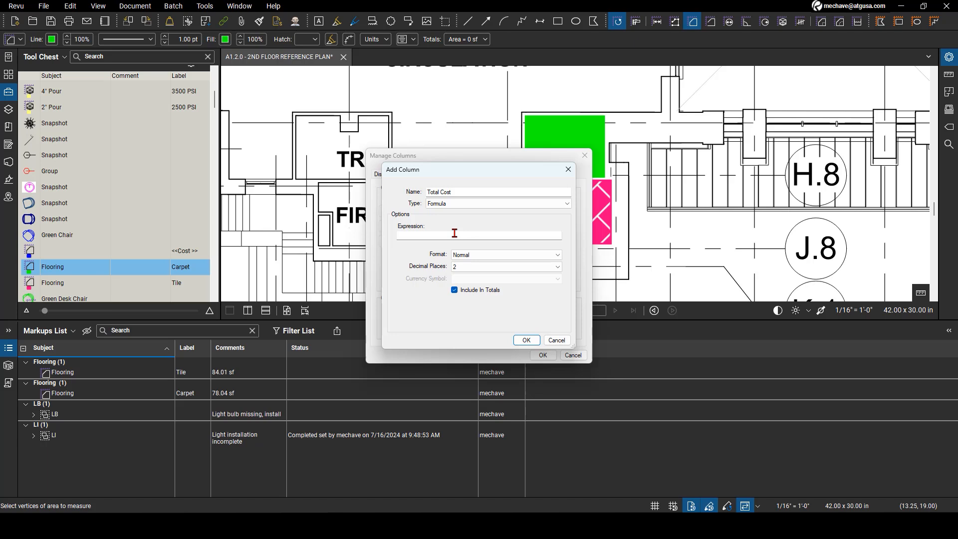
# Step: Set the Total Cost column's expression to Cost*Measurement using the suggested variables
pyautogui.click(455, 233)
pyautogui.write('cost')
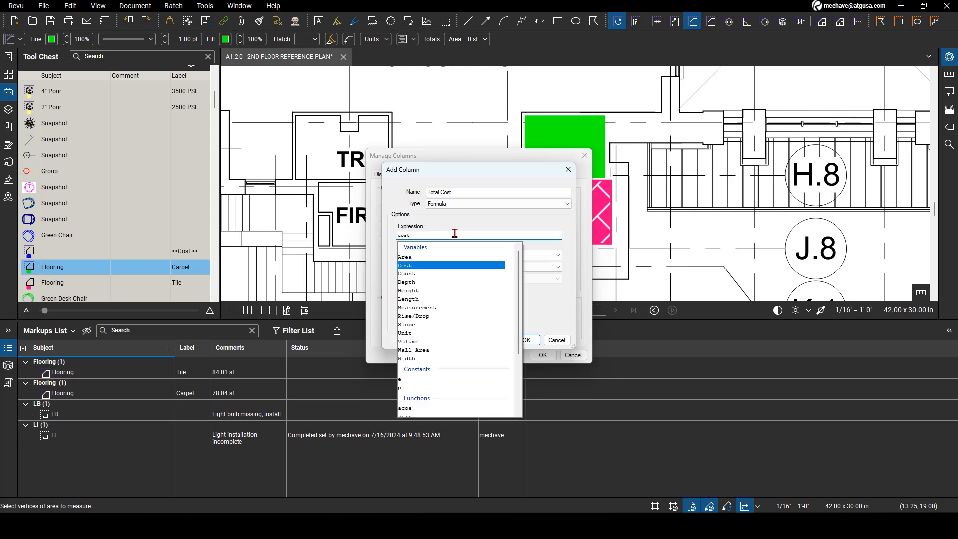
pyautogui.doubleClick(436, 268)
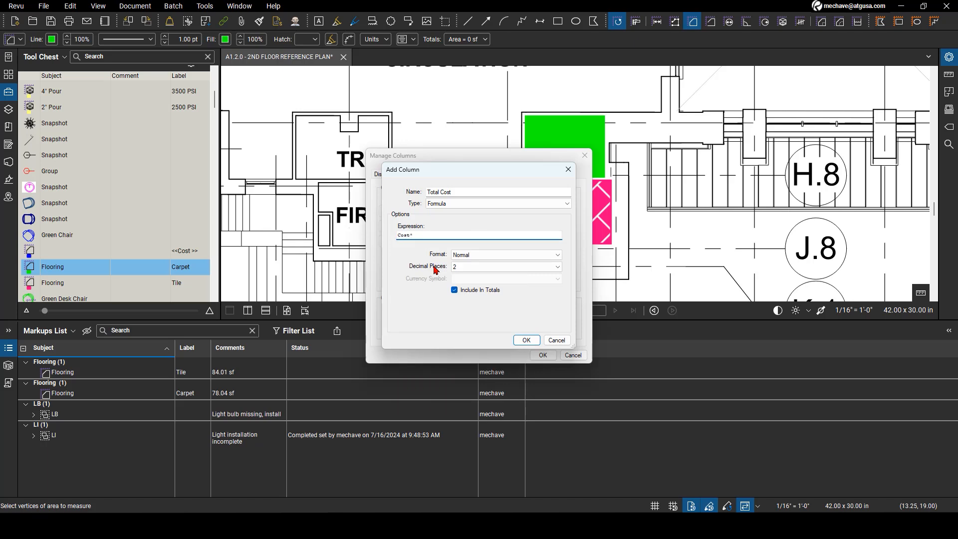
pyautogui.write('*mea')
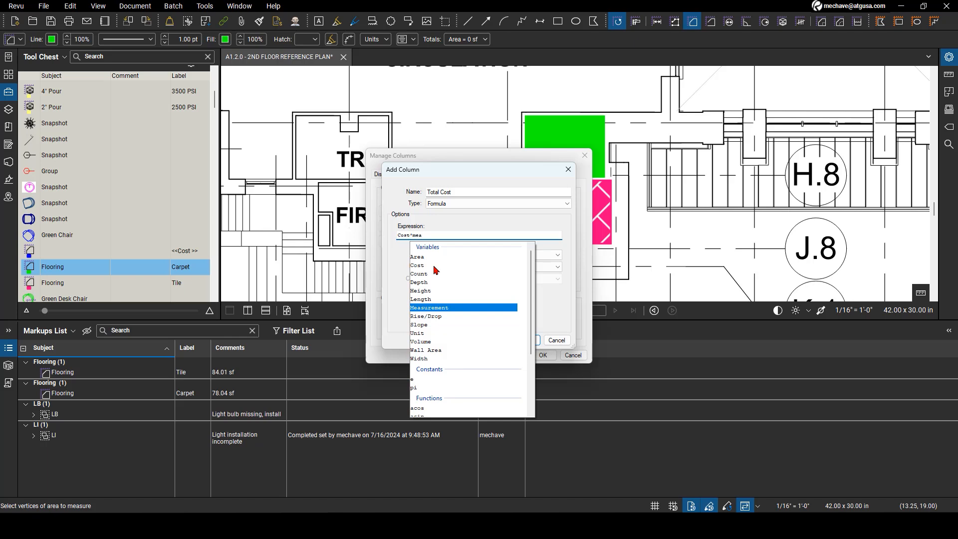
pyautogui.click(428, 309)
pyautogui.click(428, 312)
pyautogui.click(428, 312)
pyautogui.click(429, 312)
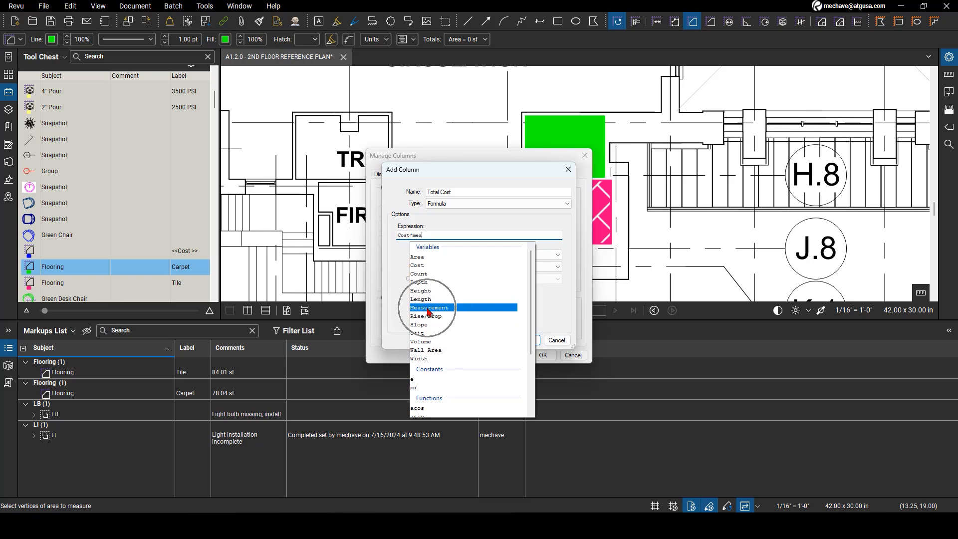
pyautogui.click(428, 261)
pyautogui.click(430, 262)
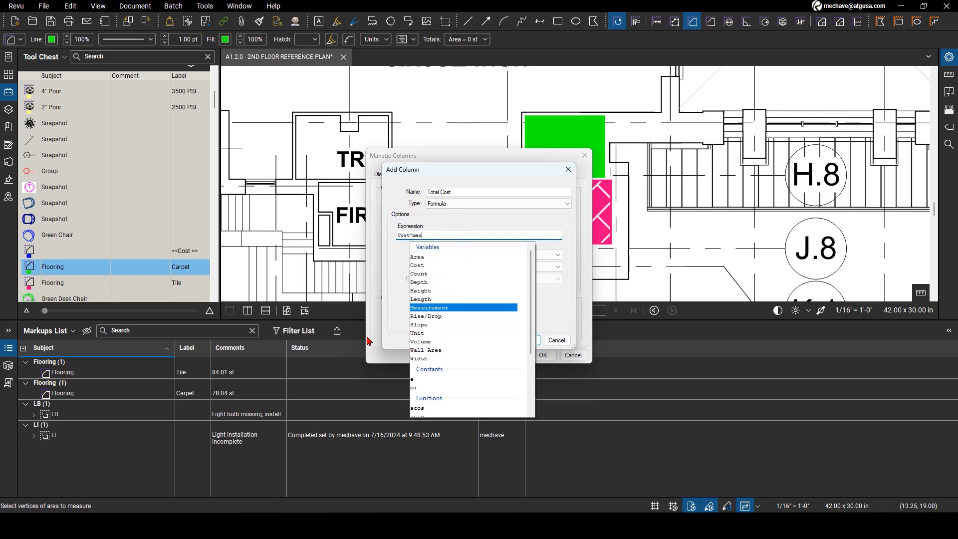
pyautogui.click(257, 377)
pyautogui.doubleClick(436, 308)
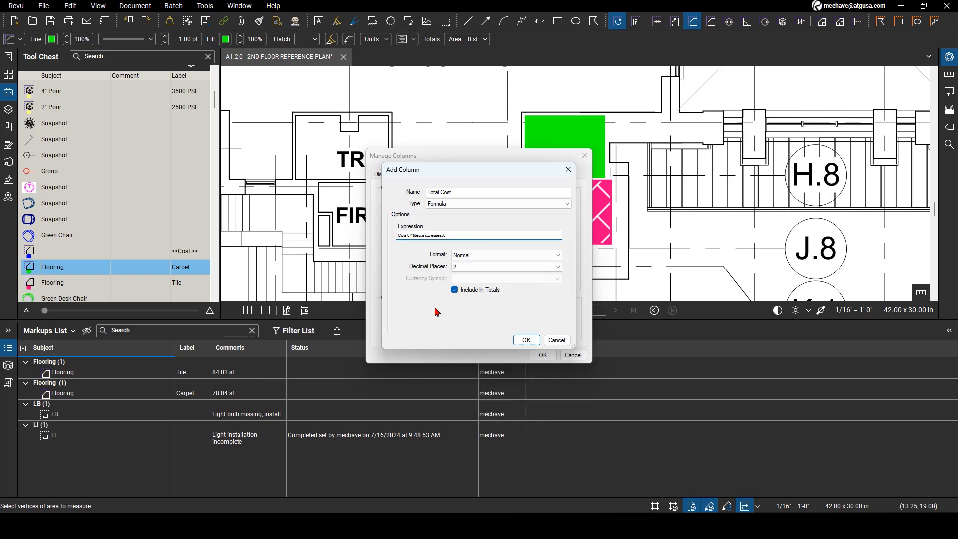
# Step: Format the Total Cost column as Currency and save the custom columns to the profile as the column template
pyautogui.click(481, 255)
pyautogui.click(475, 277)
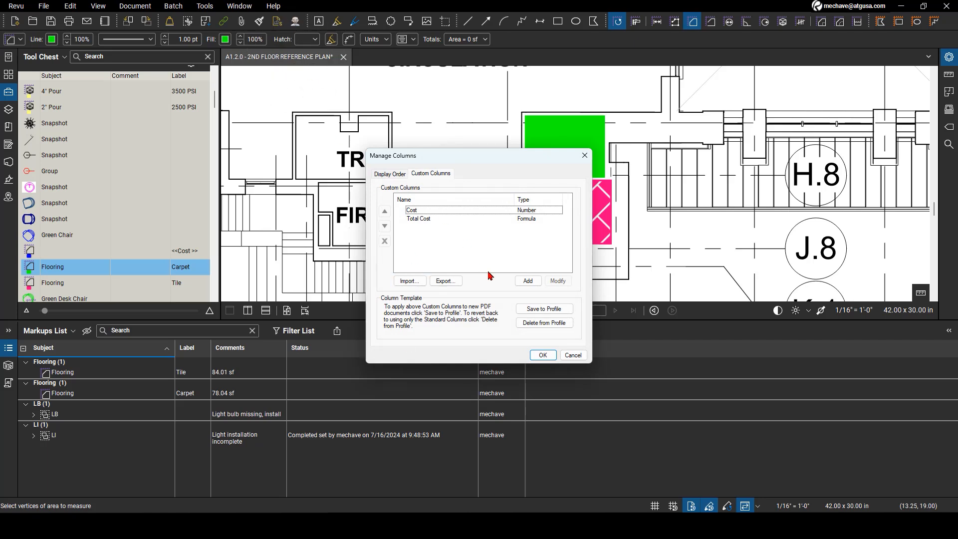
pyautogui.click(534, 312)
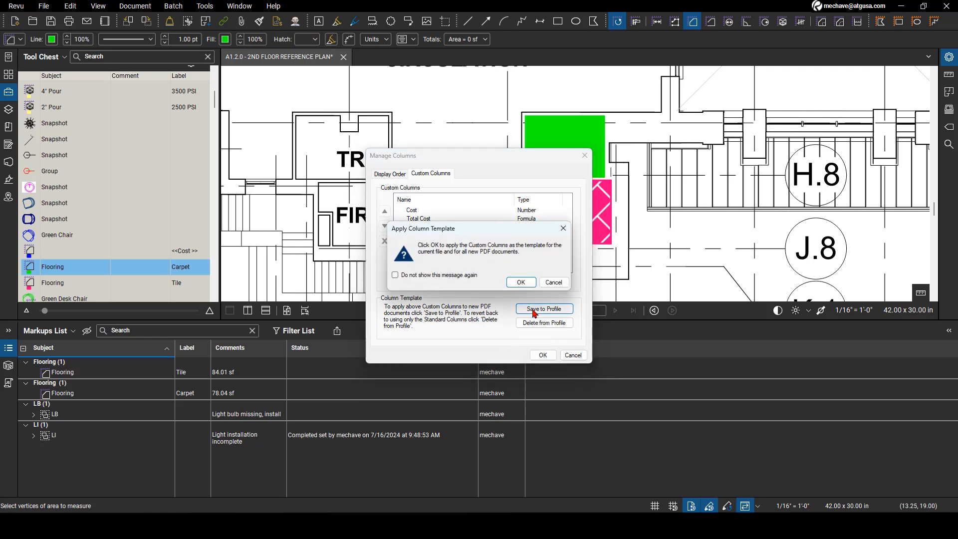
pyautogui.click(522, 283)
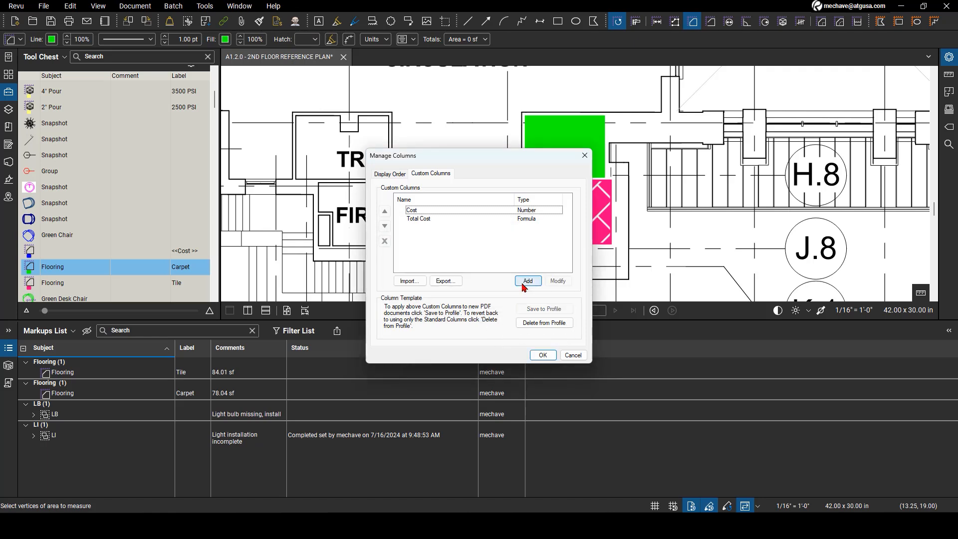
pyautogui.click(544, 356)
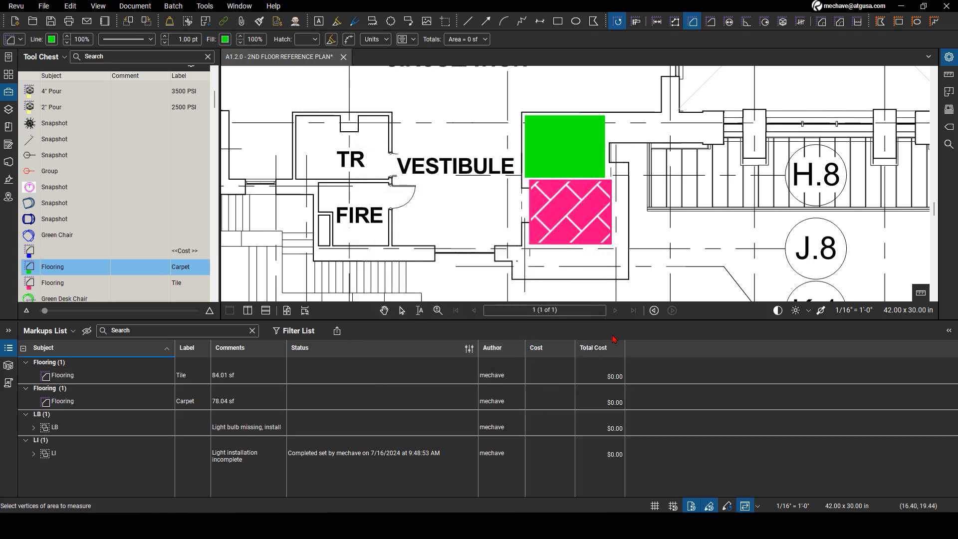
# Step: Set the Cost of the existing Tile flooring markup to $2.75 in the Markups List and slightly adjust its lower-left corner
pyautogui.click(549, 380)
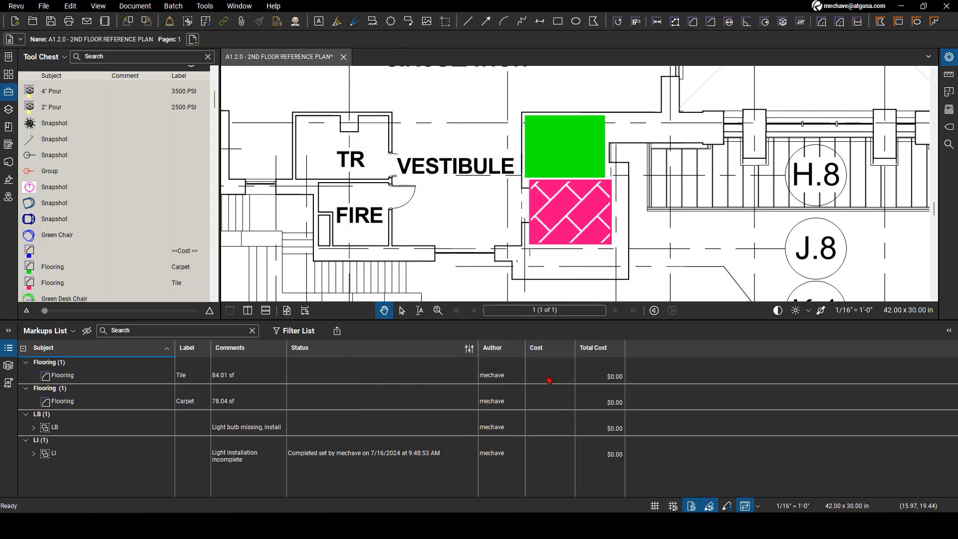
pyautogui.click(548, 377)
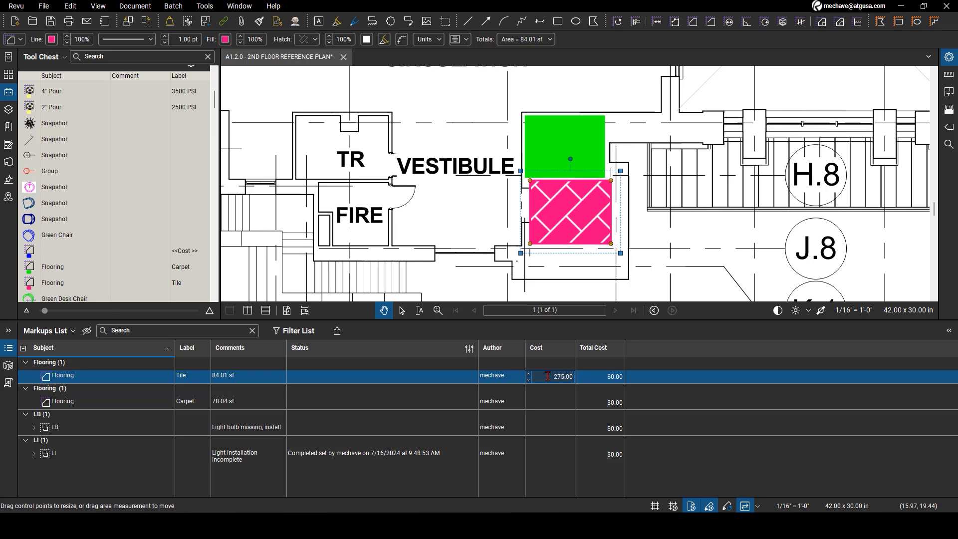
pyautogui.press('Return')
pyautogui.click(556, 379)
pyautogui.write('2.')
pyautogui.press('Return')
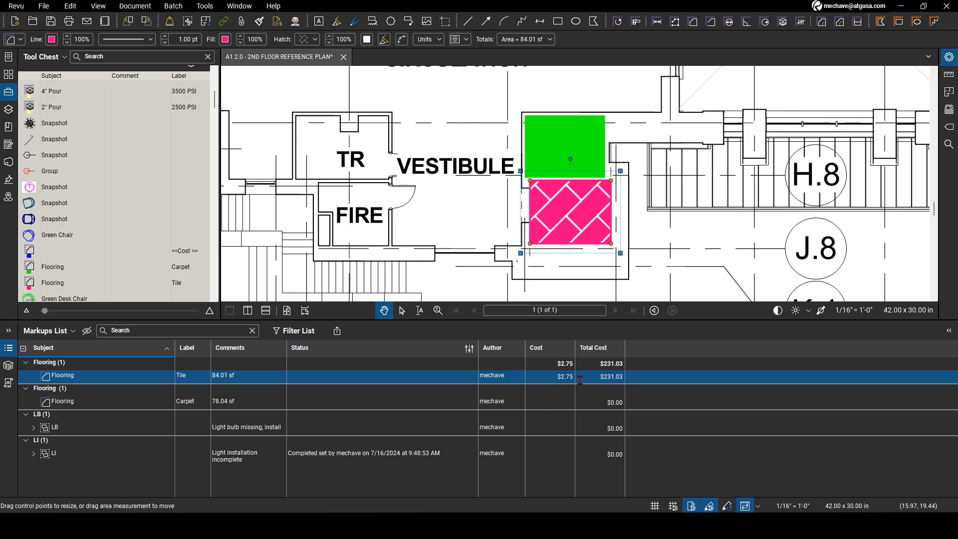
pyautogui.click(604, 377)
pyautogui.moveTo(530, 243)
pyautogui.mouseDown()
pyautogui.moveTo(546, 235)
pyautogui.moveTo(530, 243)
pyautogui.mouseUp()
# Step: Draw a Tile flooring area of about 13 sf in the upper-left corner of the TR room
pyautogui.click(83, 285)
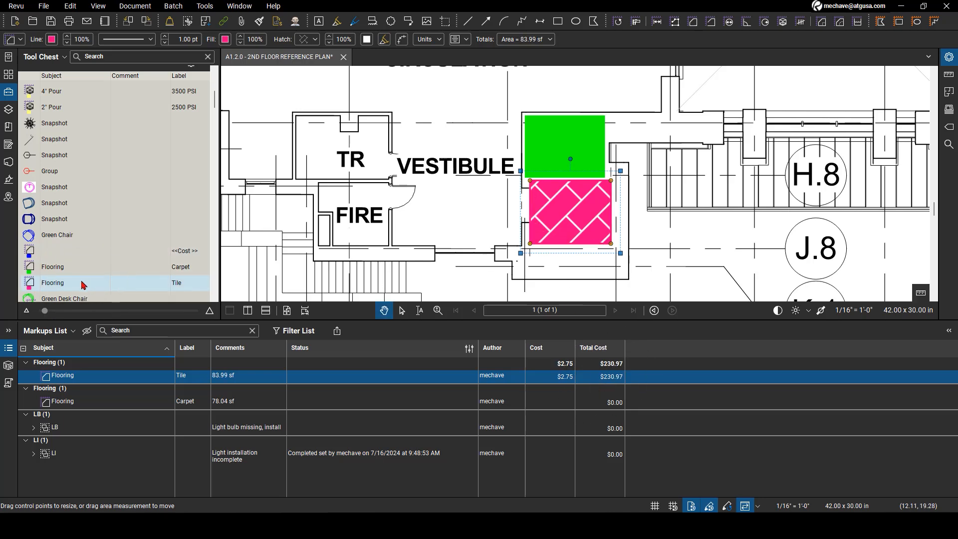
pyautogui.click(339, 118)
pyautogui.click(341, 132)
pyautogui.doubleClick(329, 147)
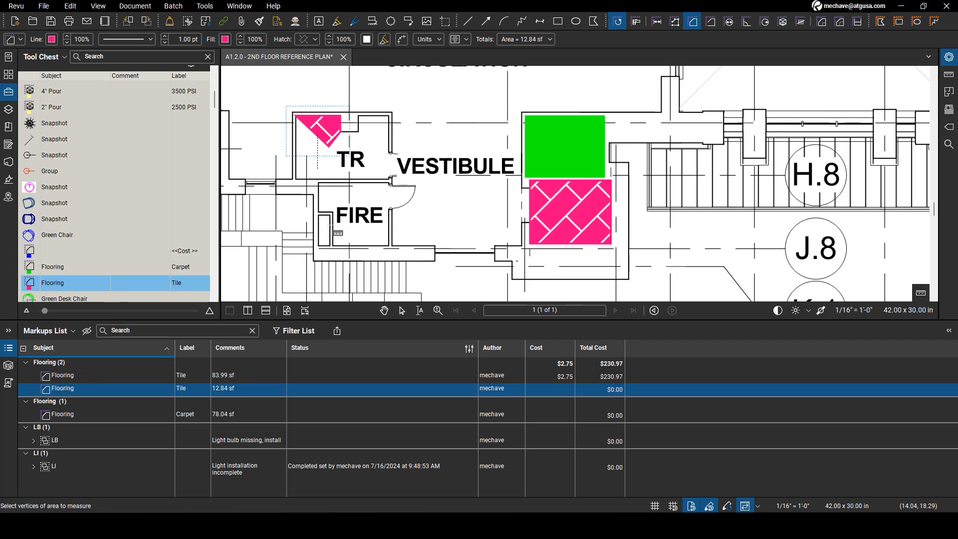
pyautogui.click(563, 387)
# Step: Set the custom Cost property of the Tile flooring tool to $2.75
pyautogui.click(60, 285)
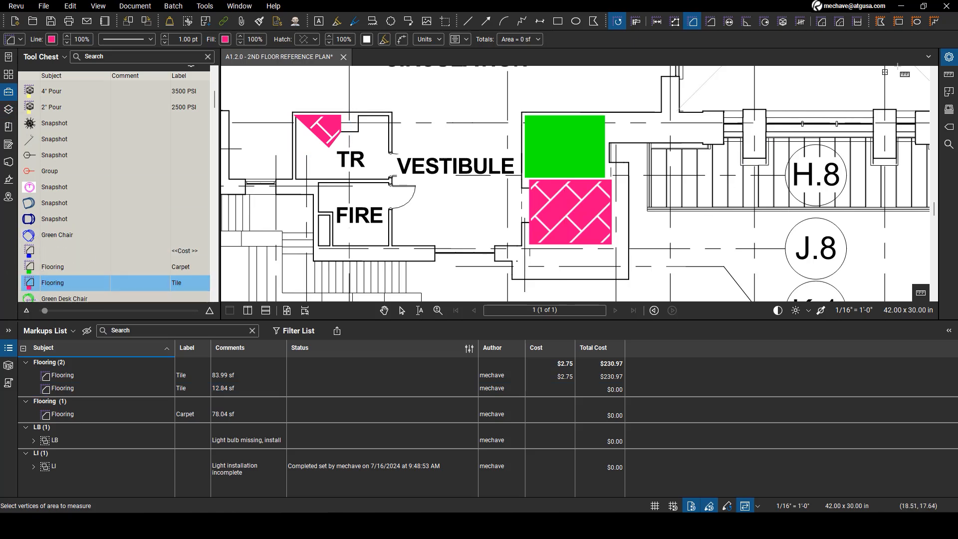
pyautogui.click(949, 58)
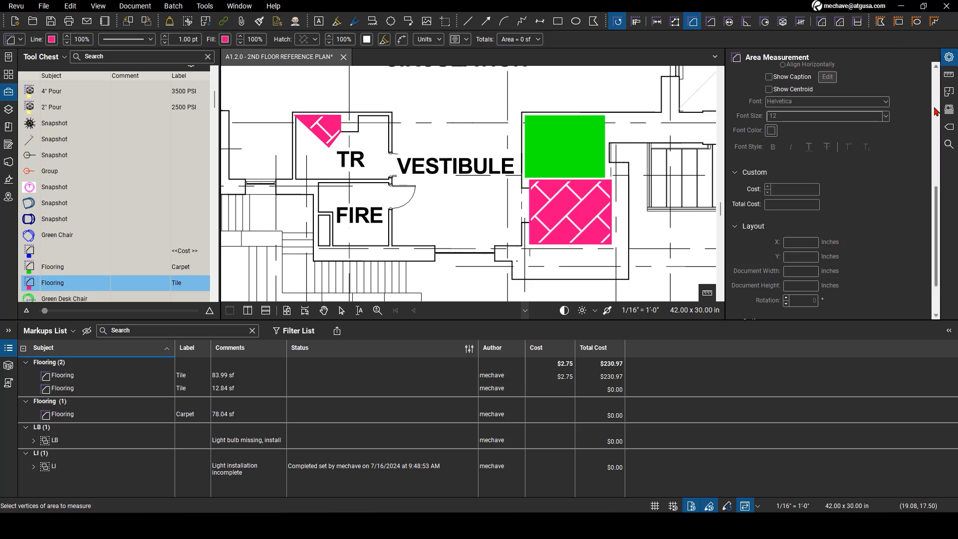
pyautogui.moveTo(937, 196); pyautogui.dragTo(936, 206)
pyautogui.press('ctrl')
pyautogui.click(789, 164)
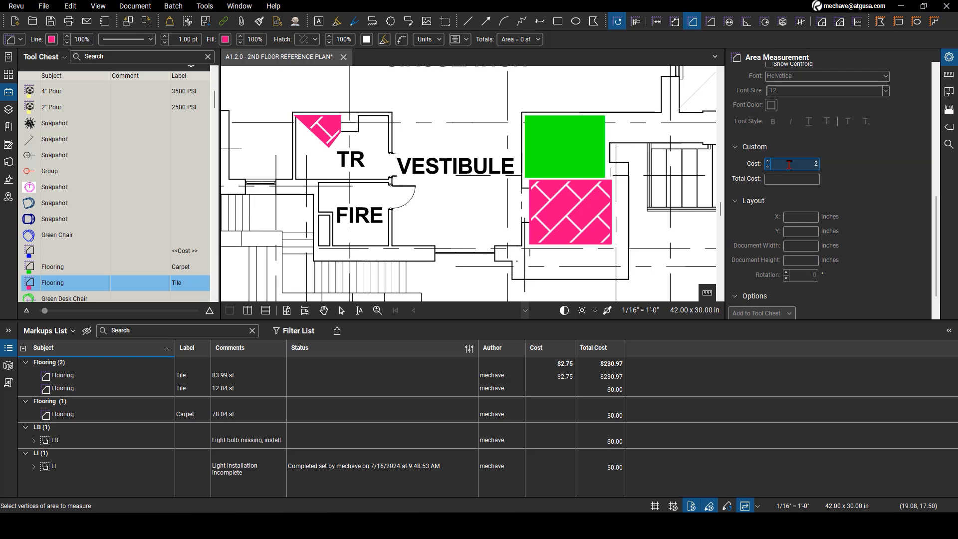
pyautogui.press('Return')
pyautogui.press('Escape')
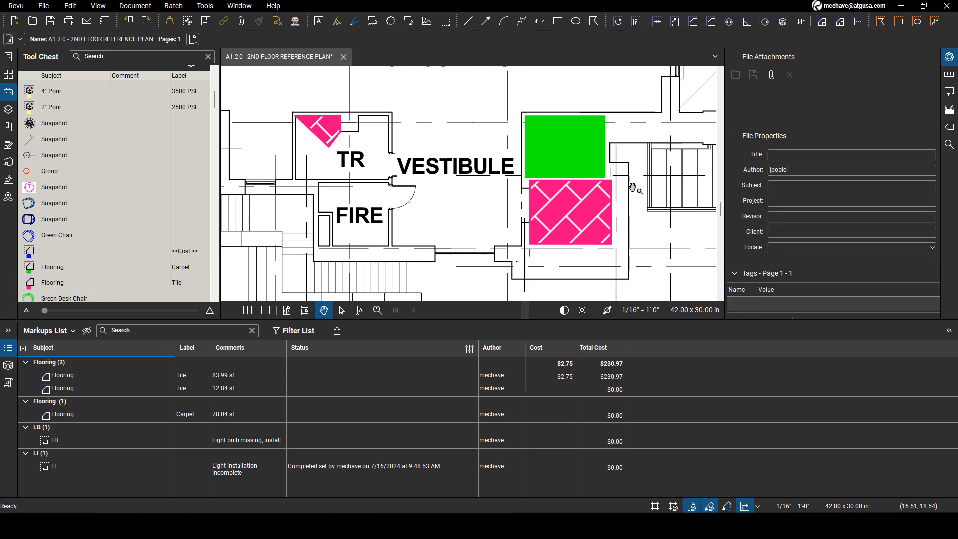
# Step: Draw a triangular Tile flooring area of about 3 sf in the upper-left corner of the FIRE room
pyautogui.click(101, 288)
pyautogui.click(319, 186)
pyautogui.click(349, 197)
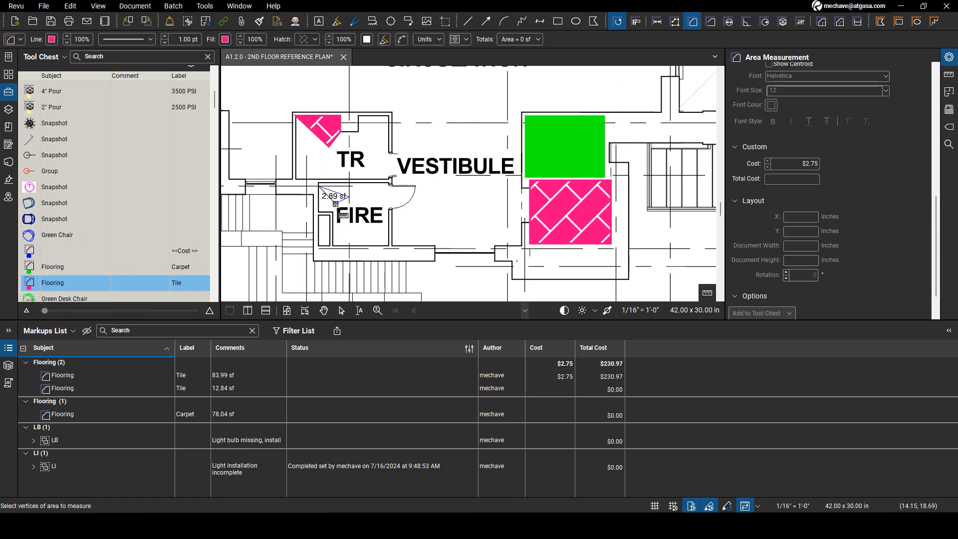
pyautogui.doubleClick(335, 204)
pyautogui.click(553, 411)
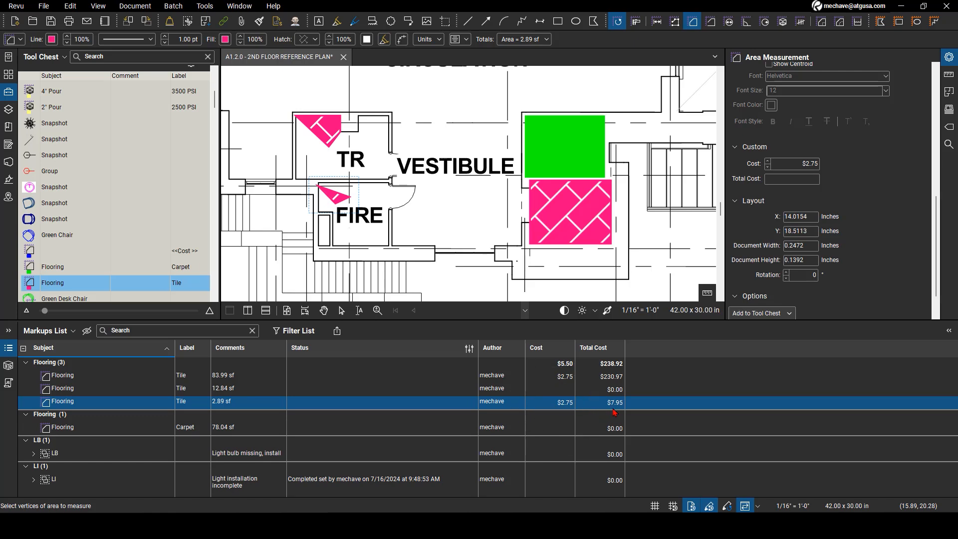
# Step: Show the Measurement column in the Markups List and compare the newest tile area's measurement with its total cost
pyautogui.click(70, 331)
pyautogui.moveTo(55, 346)
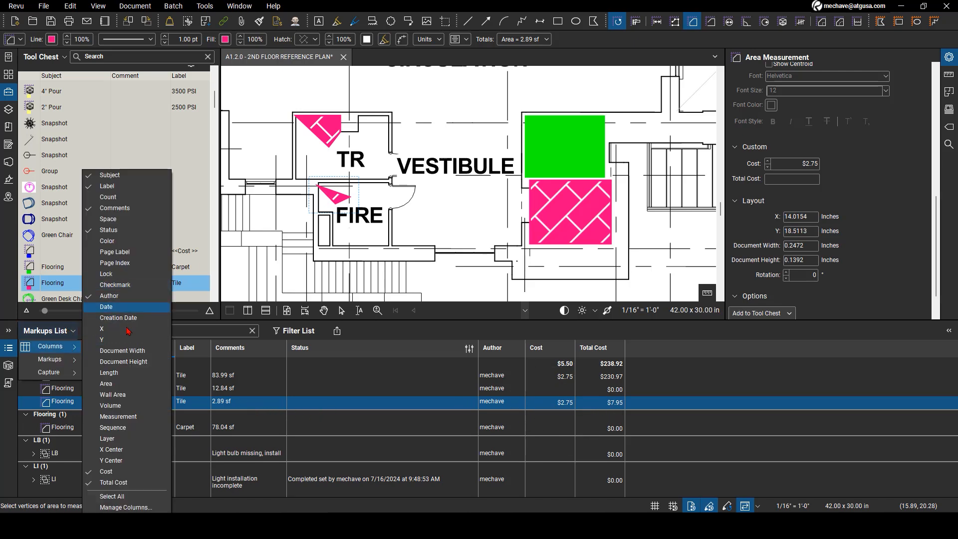
pyautogui.click(118, 417)
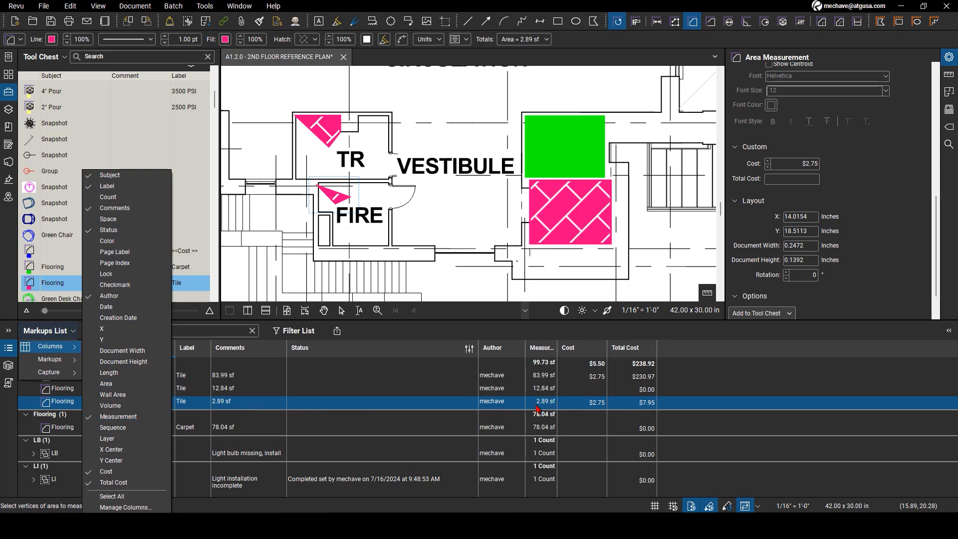
pyautogui.click(511, 329)
pyautogui.click(545, 402)
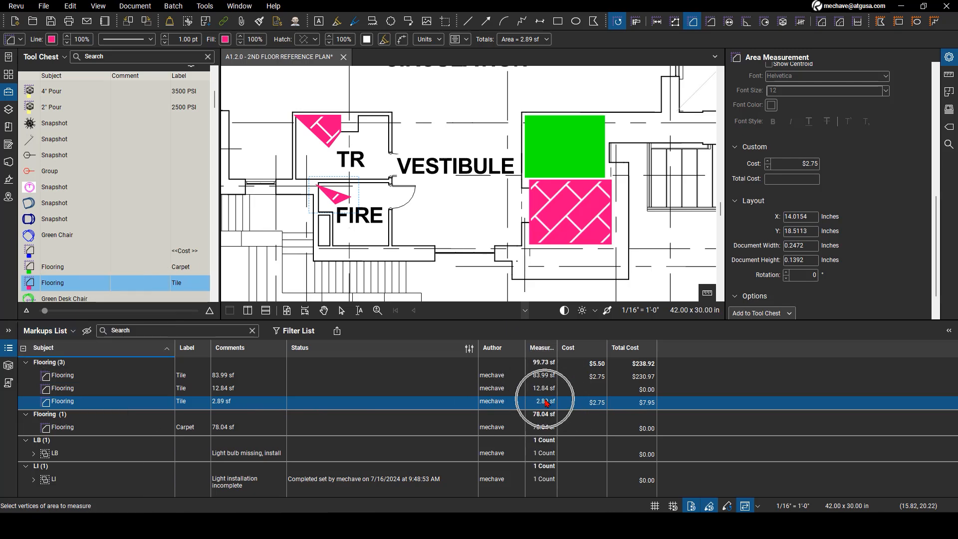
pyautogui.click(642, 409)
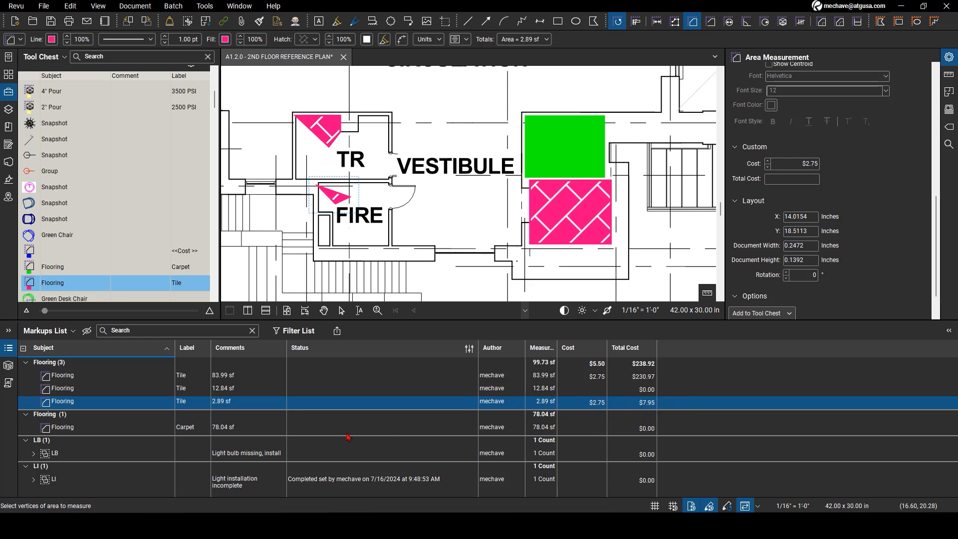
# Step: Set the custom Cost property of the Carpet flooring tool to $3.00
pyautogui.click(113, 272)
pyautogui.click(785, 165)
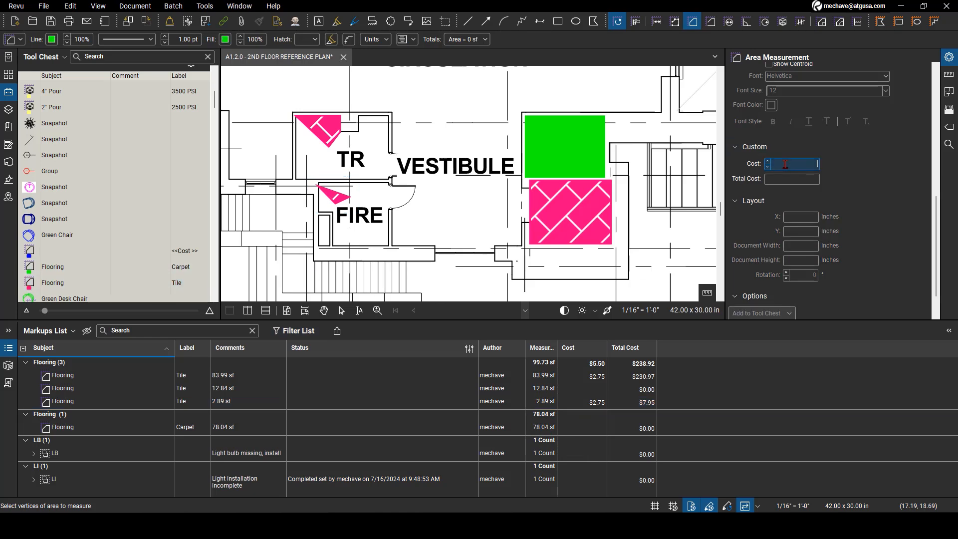
pyautogui.press('Return')
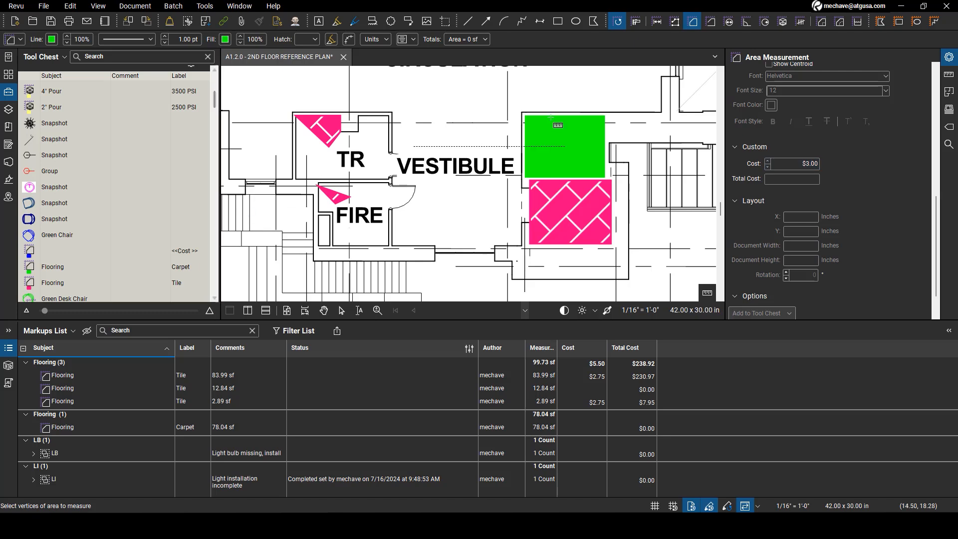
pyautogui.press('Escape')
# Step: Delete the carpet area over the ELEC room and redraw it at about 78 sf with the Carpet flooring tool
pyautogui.click(569, 140)
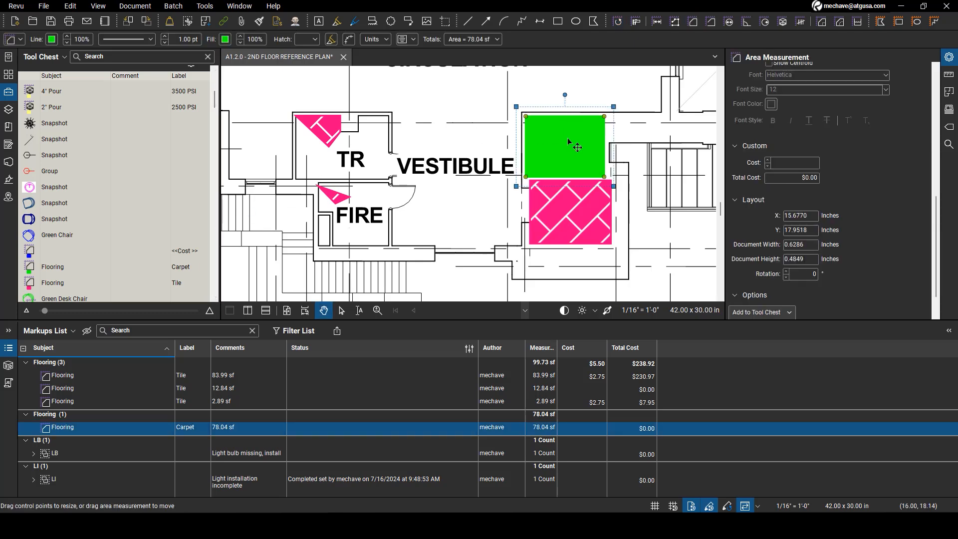
pyautogui.press('Delete')
pyautogui.click(24, 266)
pyautogui.click(526, 116)
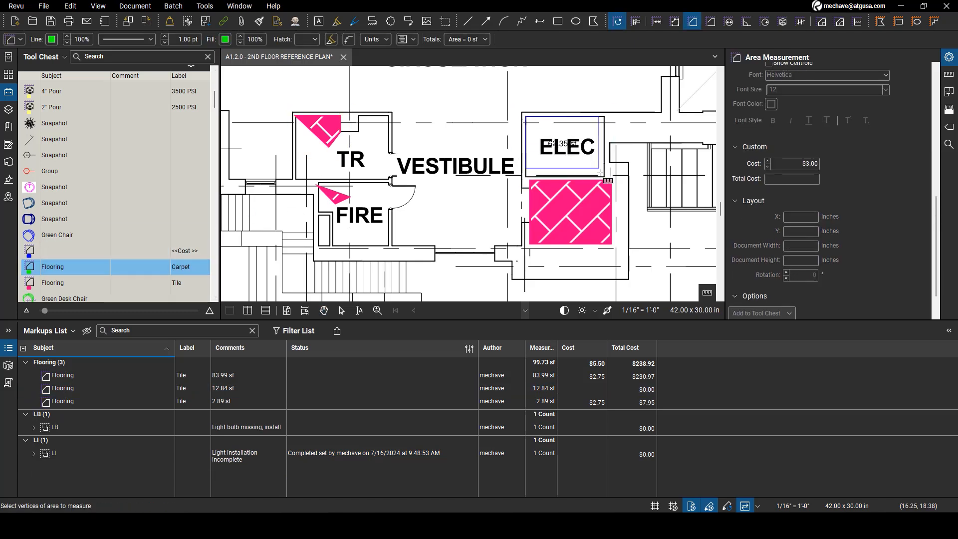
pyautogui.click(604, 178)
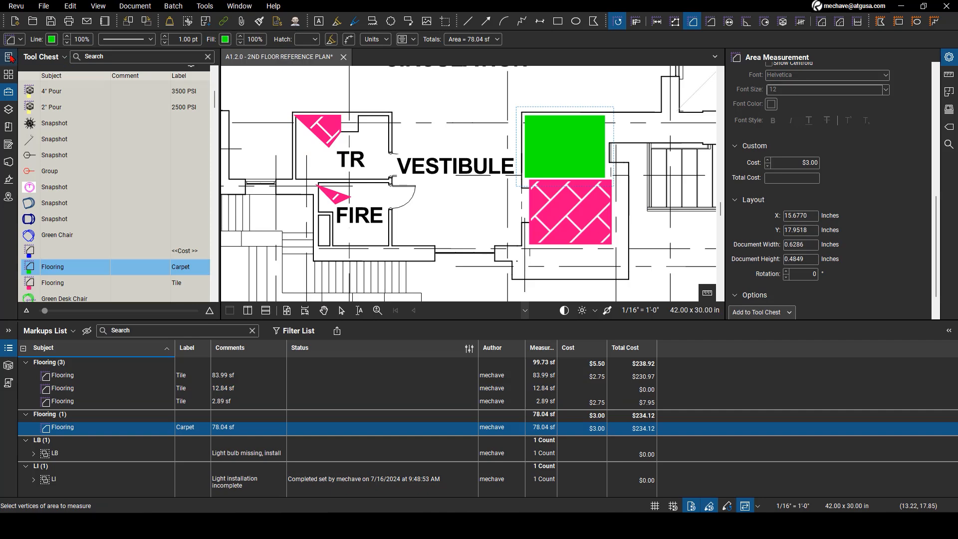
# Step: Open the pinned Samtec.pdf from File Access and hide the file list
pyautogui.click(8, 57)
pyautogui.click(58, 128)
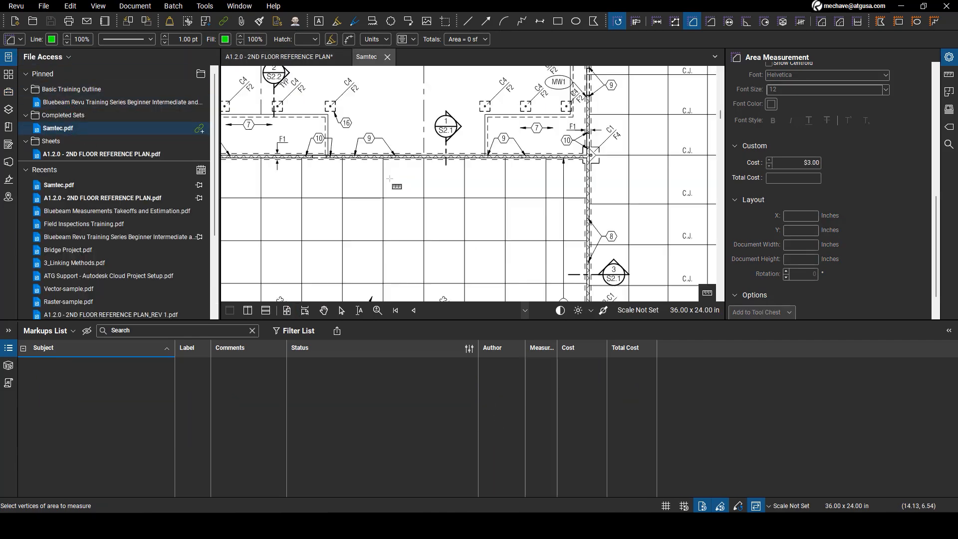
pyautogui.click(8, 57)
# Step: Outline the rectangular bay around the MW1 tag on page 2 with the Carpet flooring tool, about 4.87 by 0.94 inches on the sheet
pyautogui.scroll(4, 330, 144)
pyautogui.click(251, 128)
pyautogui.click(555, 128)
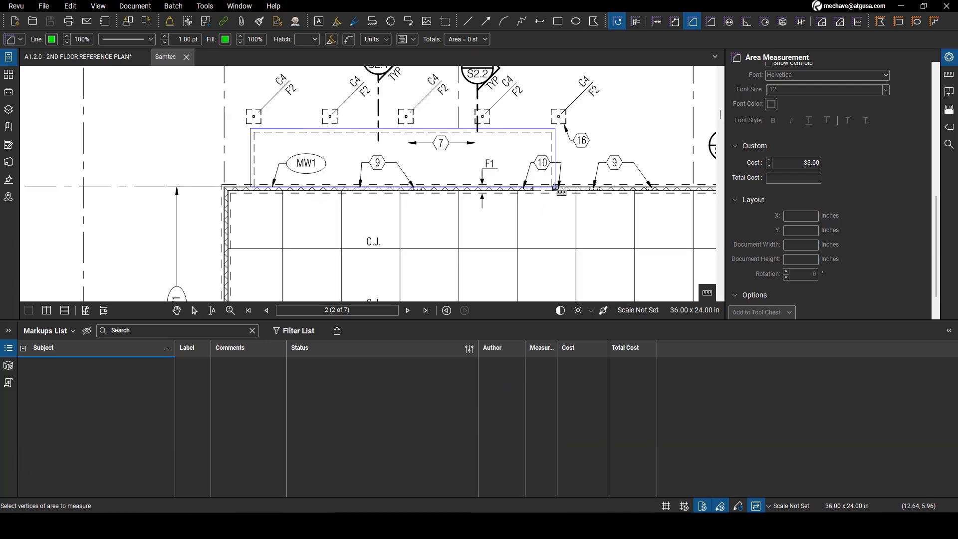
pyautogui.click(555, 187)
# Step: Apply the preset scale 3/32" = 1'-0" to the current page, page 2
pyautogui.click(601, 252)
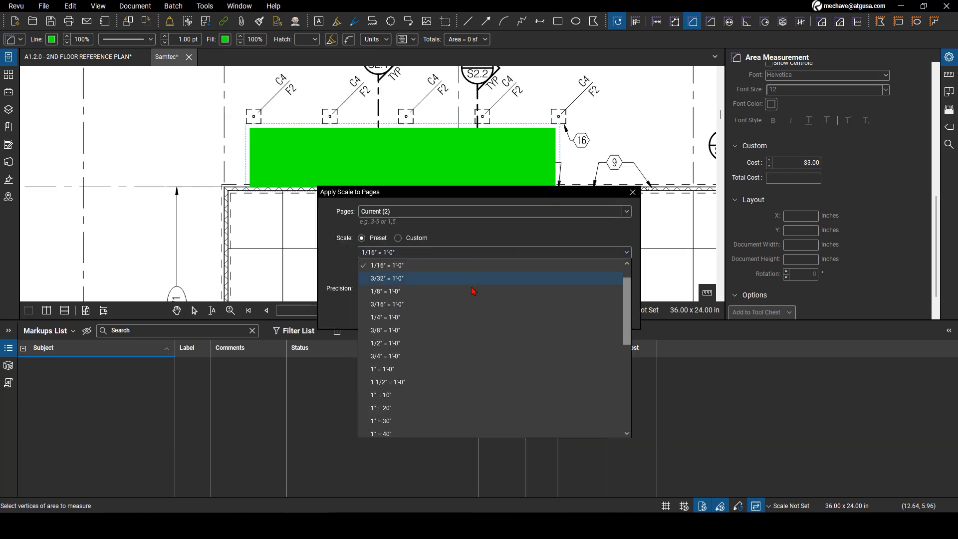
pyautogui.click(473, 278)
pyautogui.click(574, 312)
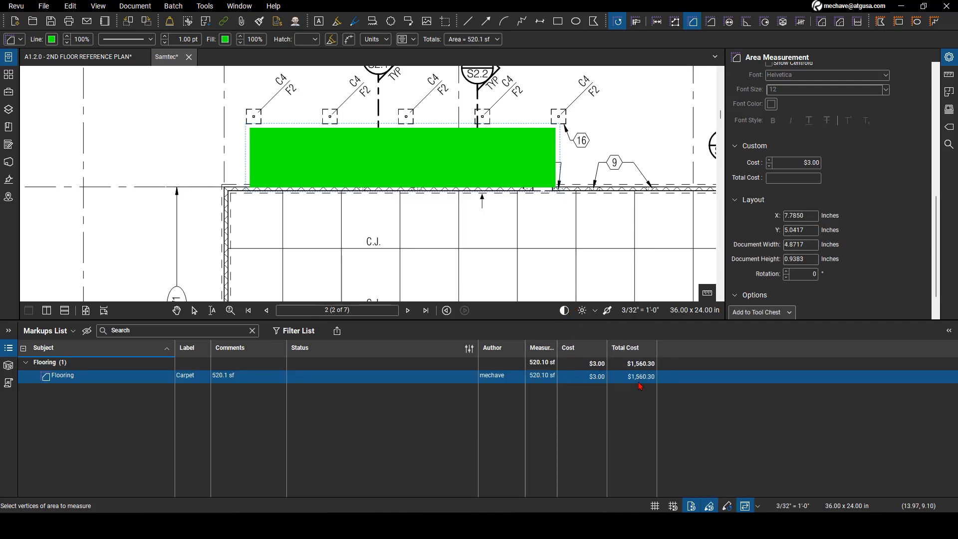
# Step: Return to the A1.2.0 - 2ND FLOOR REFERENCE PLAN document and review the Total Cost custom column's formula and Include In Totals setting without changing it
pyautogui.click(96, 56)
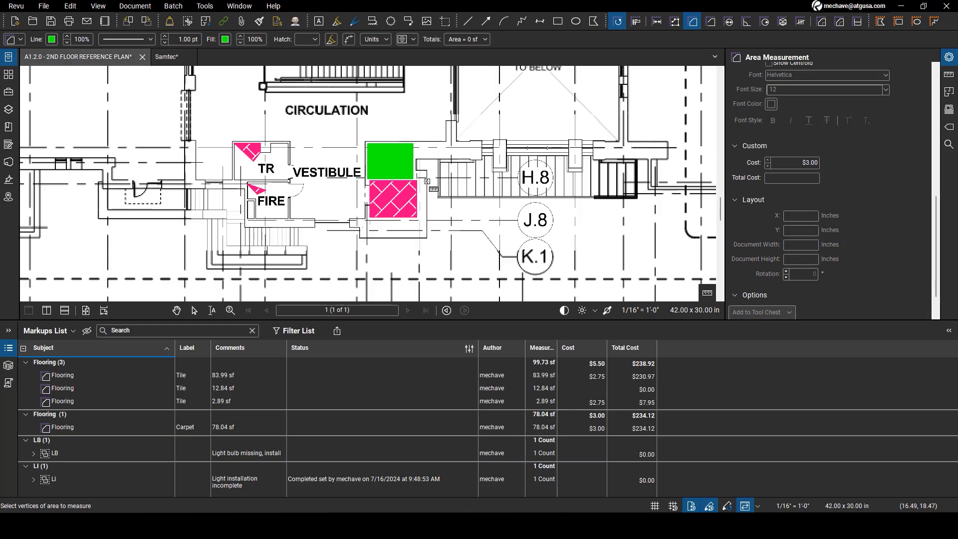
pyautogui.moveTo(422, 193); pyautogui.dragTo(468, 183)
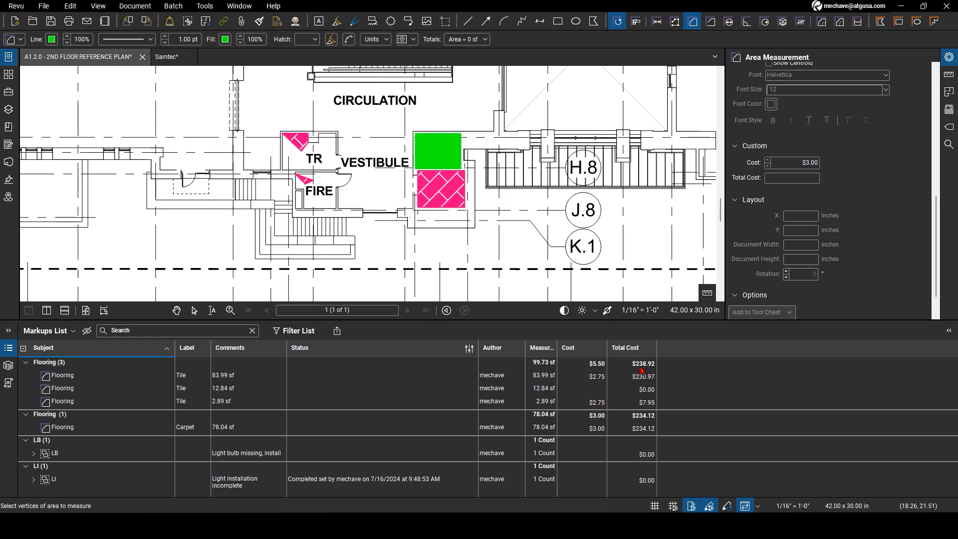
pyautogui.click(50, 331)
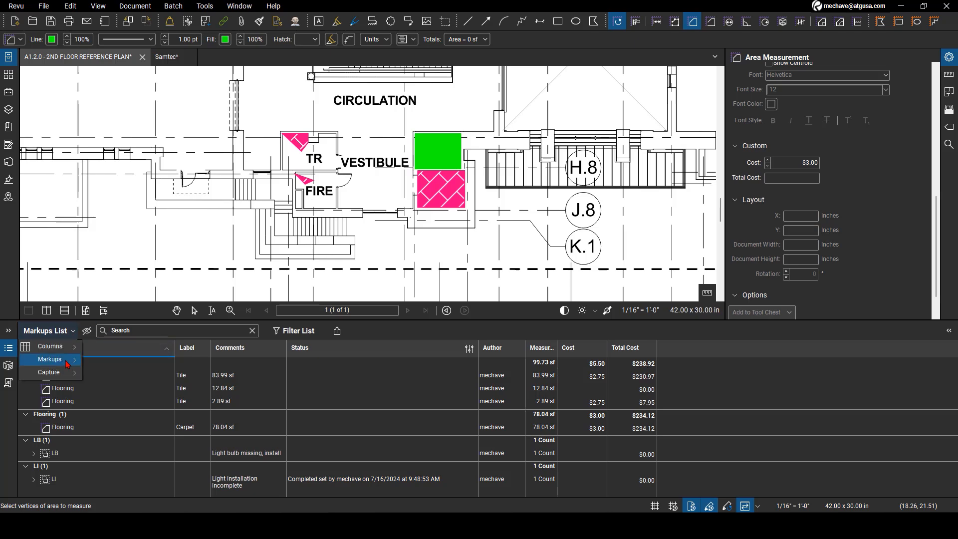
pyautogui.moveTo(50, 346)
pyautogui.click(126, 507)
pyautogui.click(431, 173)
pyautogui.click(447, 219)
pyautogui.click(558, 281)
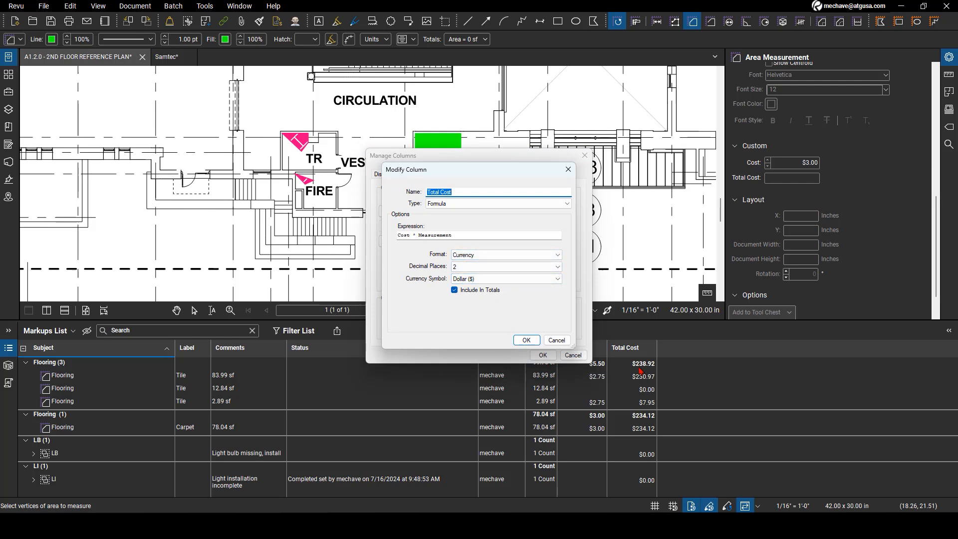
pyautogui.click(555, 340)
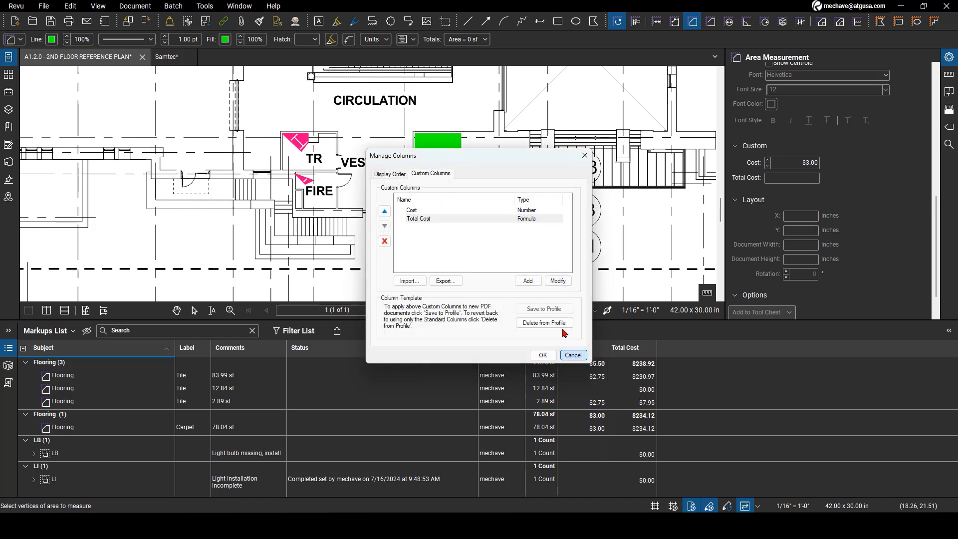
pyautogui.click(572, 356)
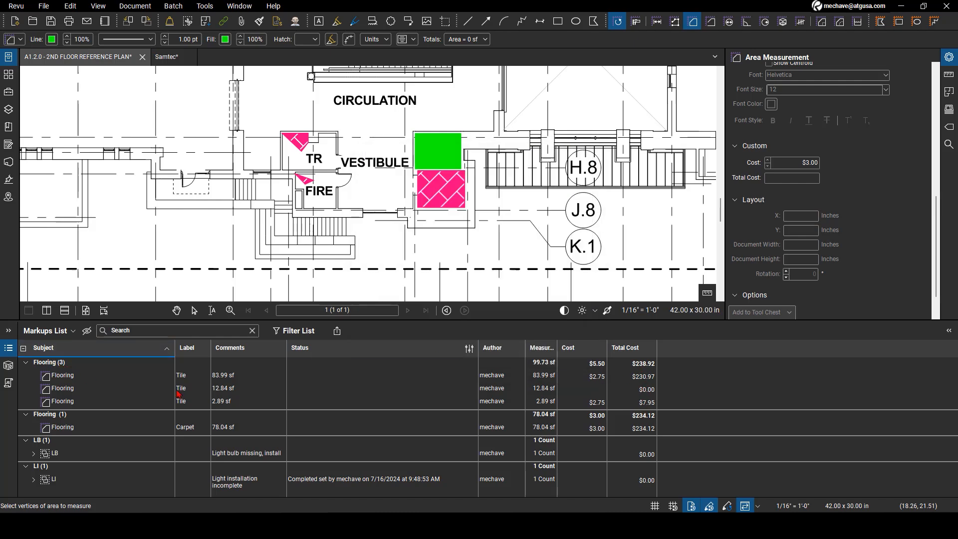
# Step: Toggle the Markups List's Subject sort order and regroup the markups by Label
pyautogui.click(57, 354)
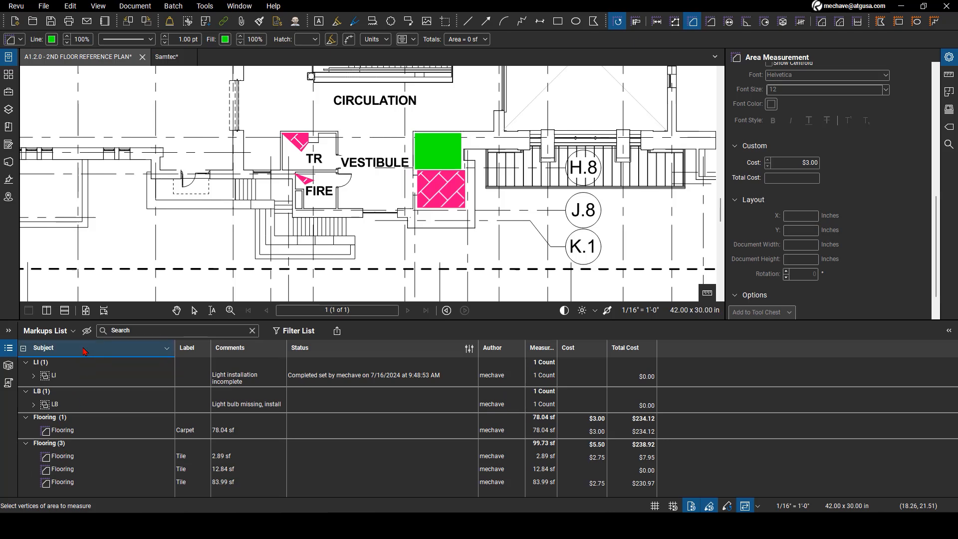
pyautogui.click(137, 353)
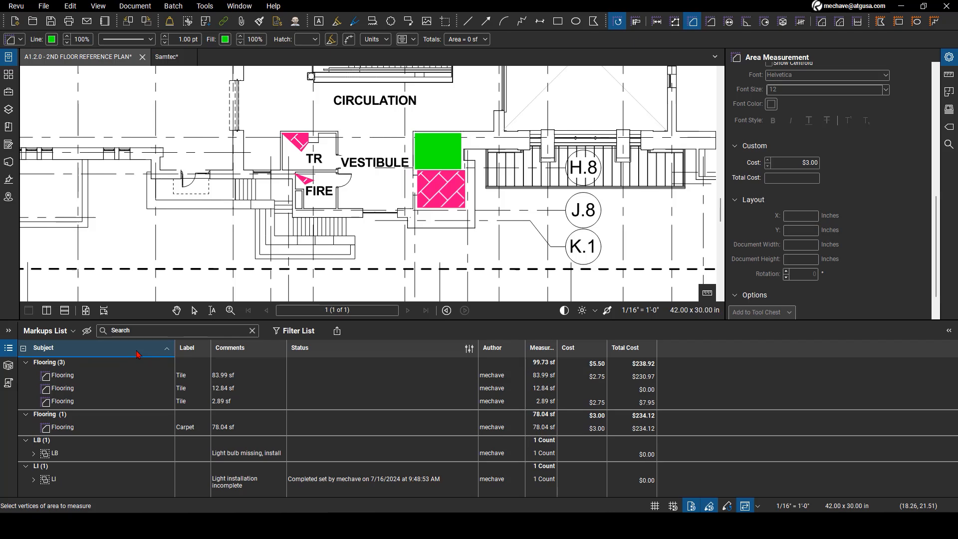
pyautogui.click(186, 353)
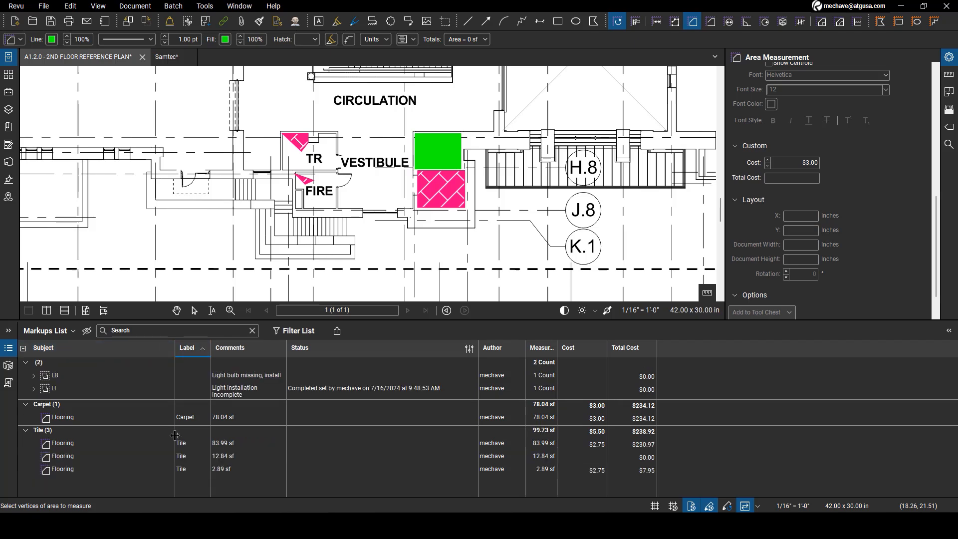